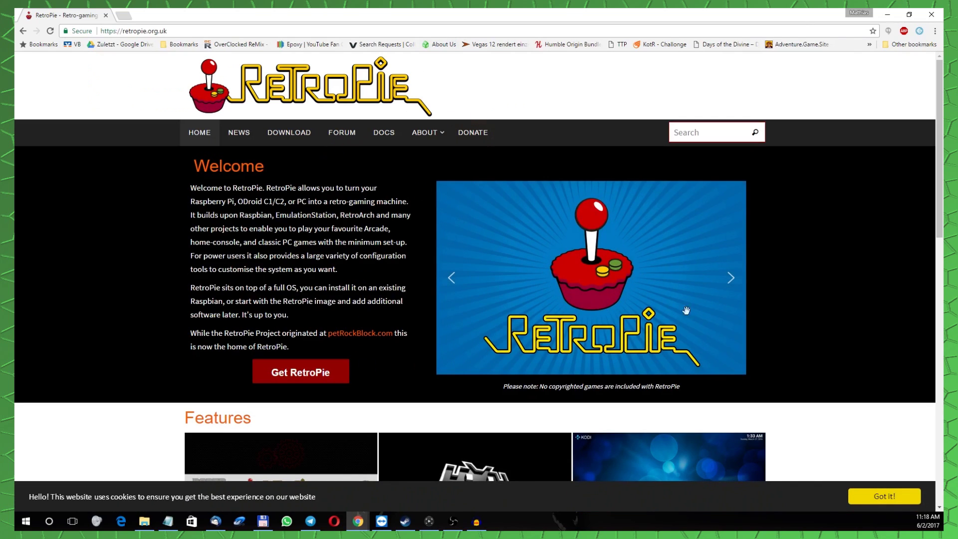
# Dismiss the cookie notice and download retropie-4.2-rpi2_rpi3.img.gz from the RetroPie Download page.
pyautogui.click(876, 497)
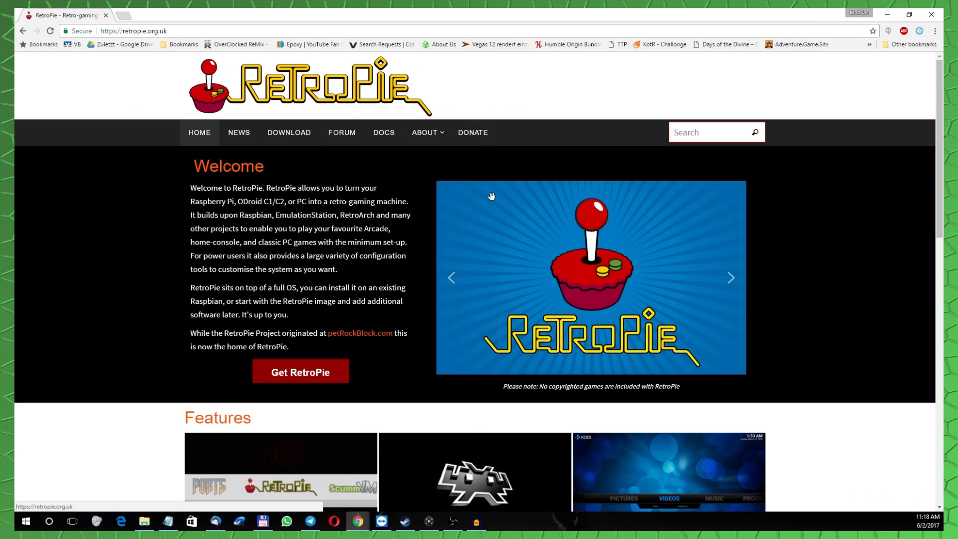
pyautogui.click(303, 132)
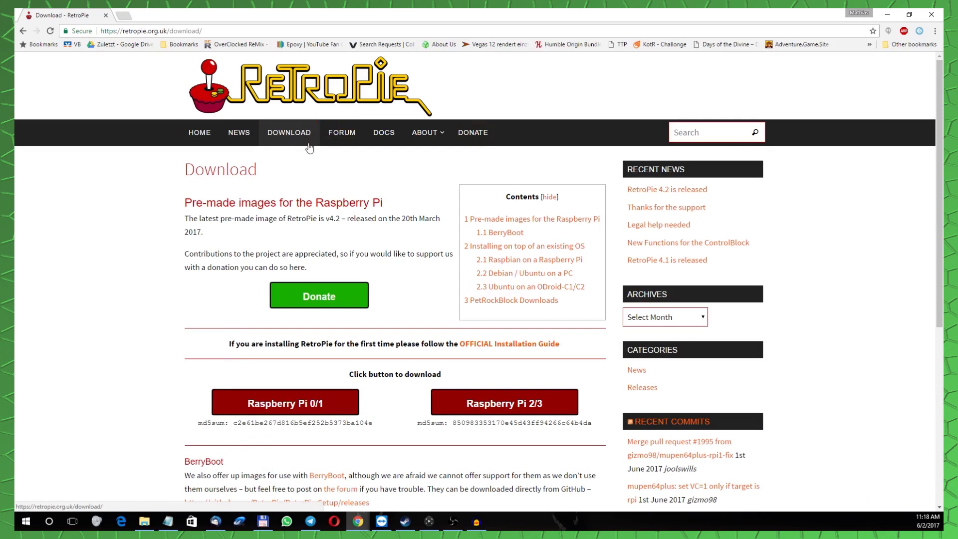
pyautogui.scroll(-3, 421, 344)
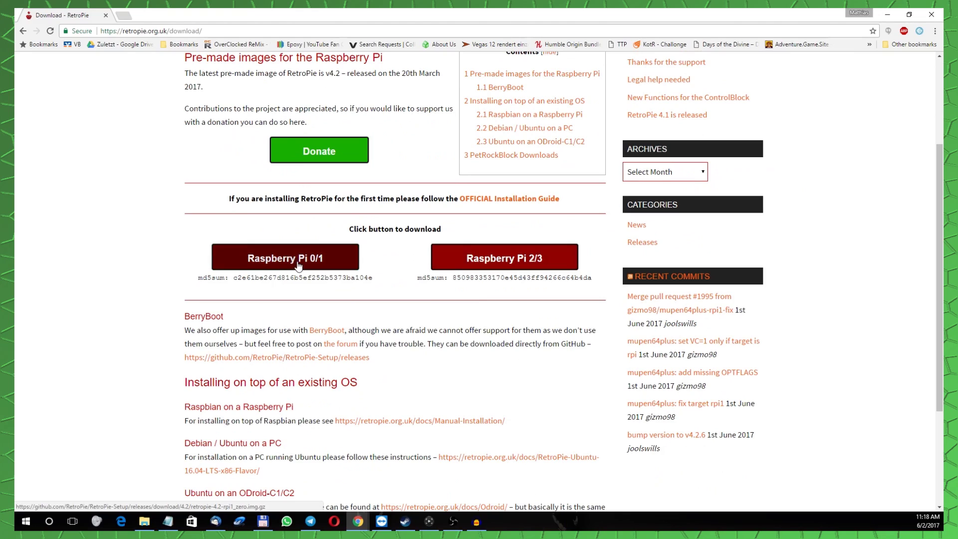
pyautogui.click(492, 261)
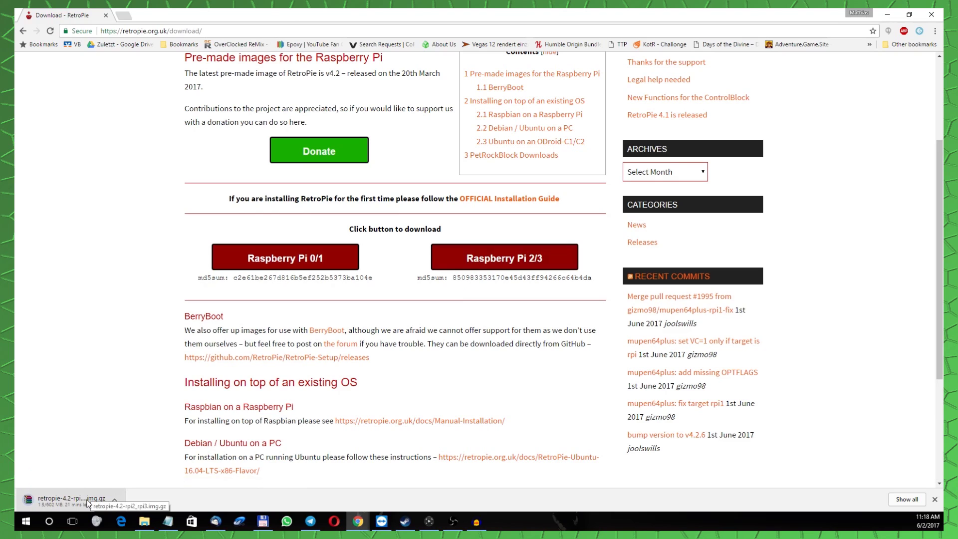
pyautogui.scroll(3, 287, 398)
pyautogui.click(124, 16)
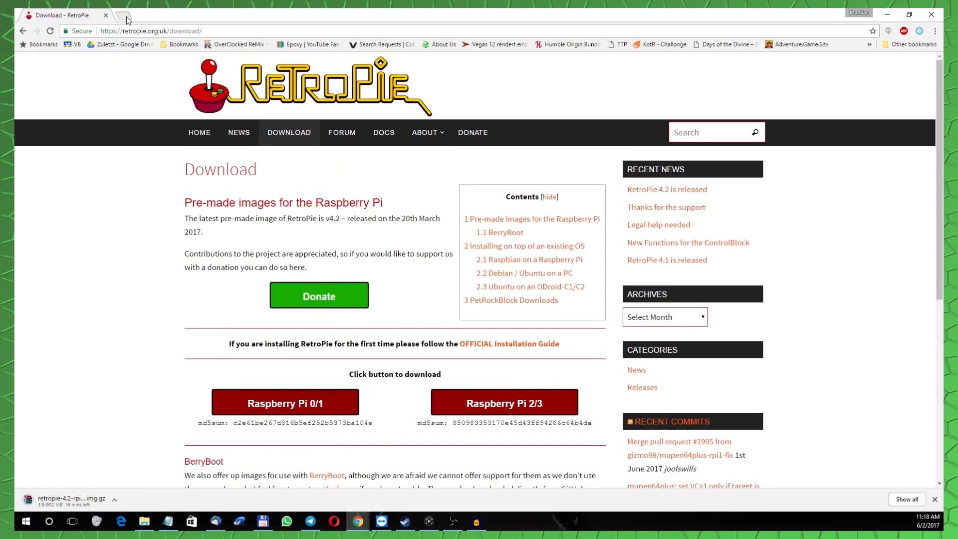
# Search Google for Win32 Disk Imager, get its installer running, and close the search tab.
pyautogui.rightClick(168, 31)
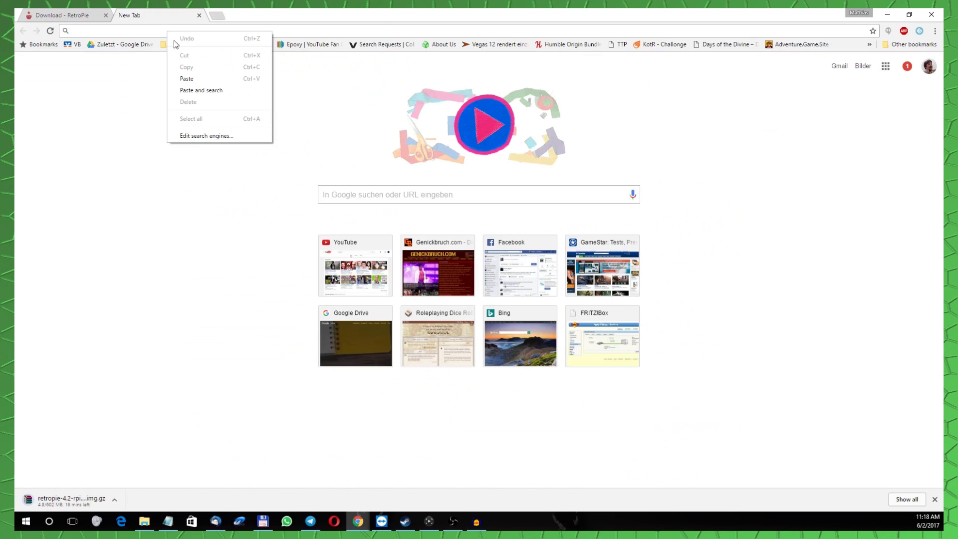
pyautogui.click(188, 91)
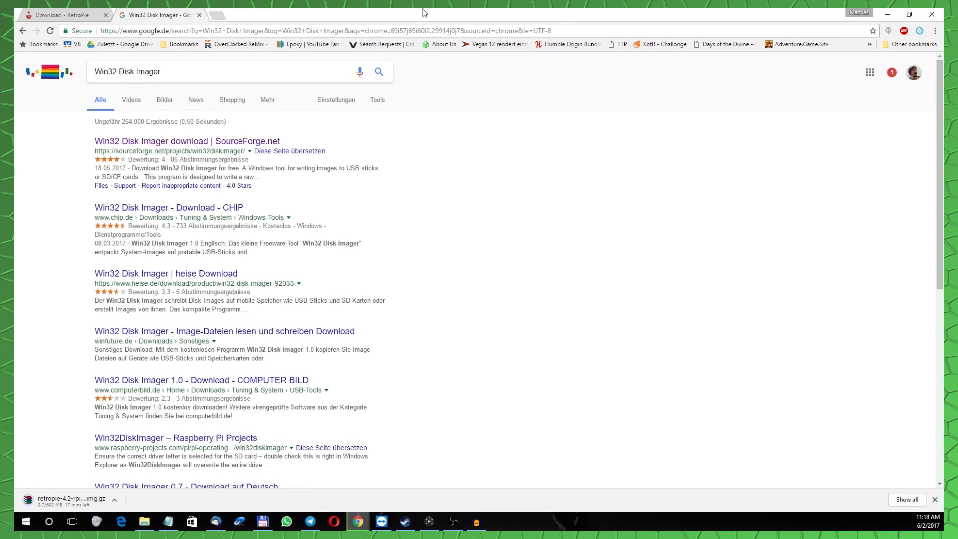
pyautogui.click(199, 15)
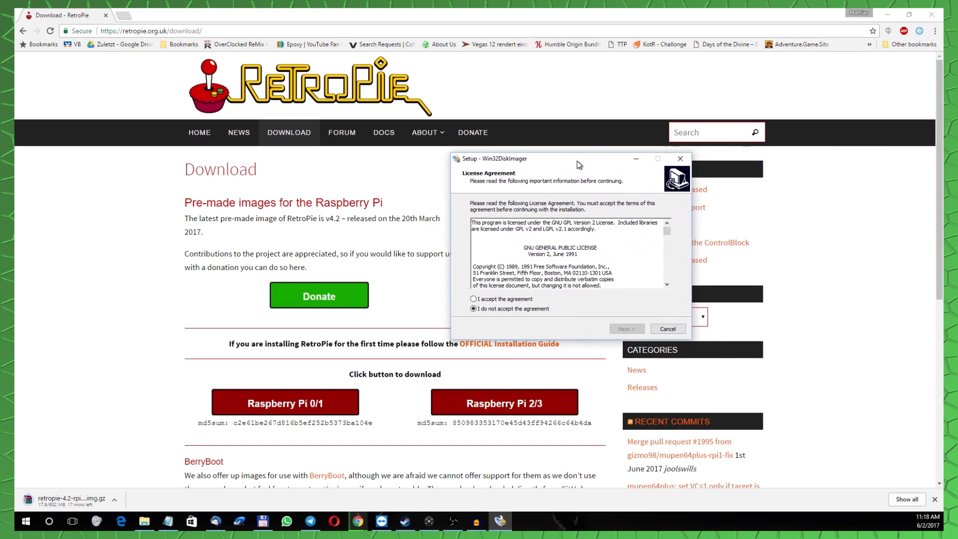
# Accept the Win32DiskImager license and set the install folder to K:\Programme\ImageWriter.
pyautogui.moveTo(523, 159); pyautogui.dragTo(502, 192)
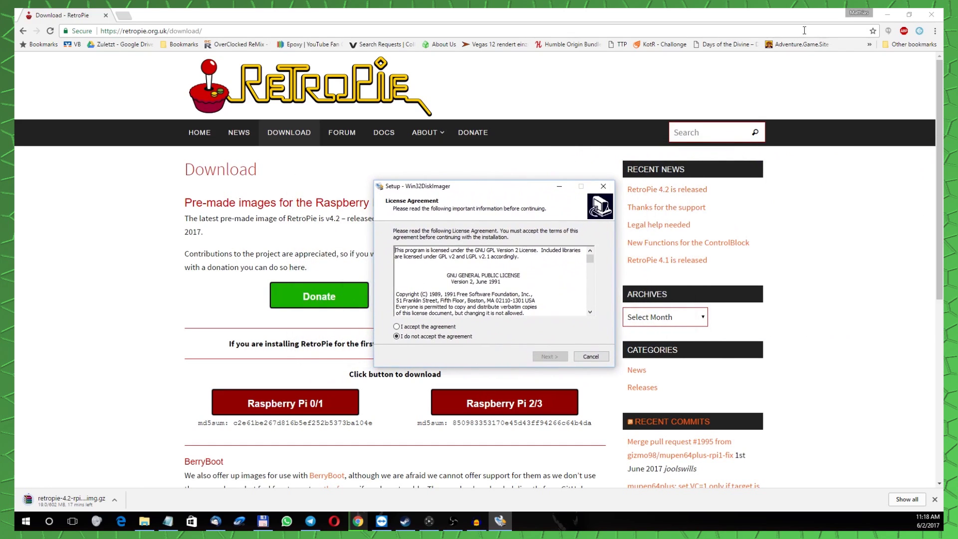
pyautogui.click(886, 18)
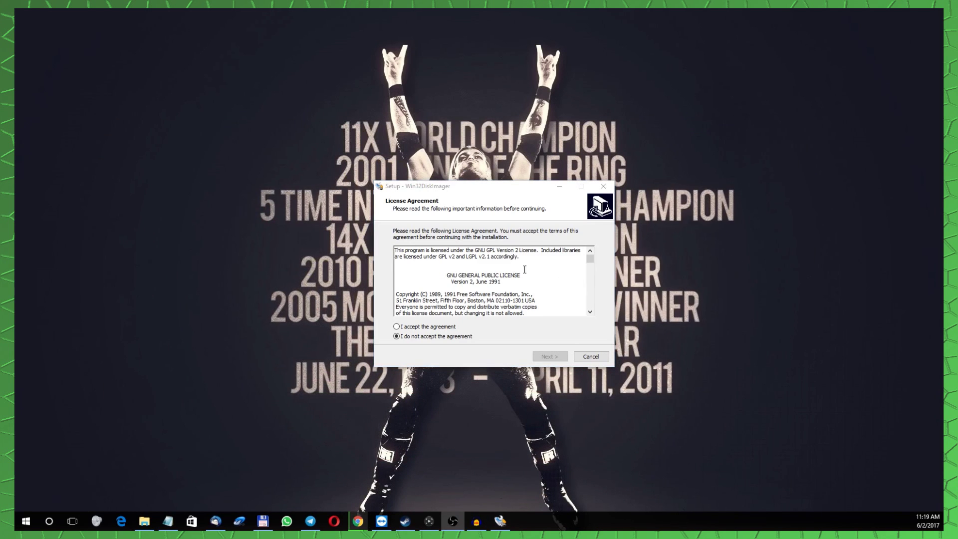
pyautogui.click(414, 327)
pyautogui.click(549, 356)
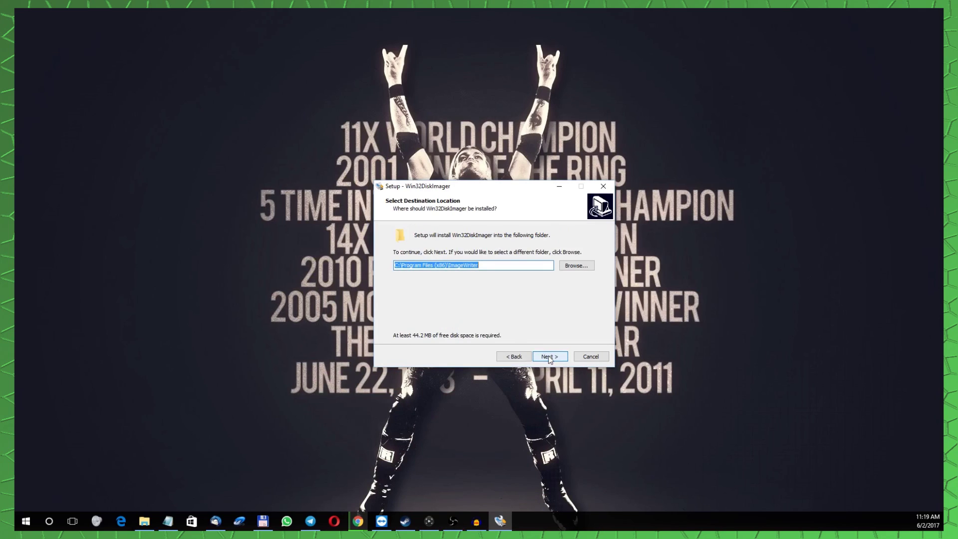
pyautogui.click(576, 265)
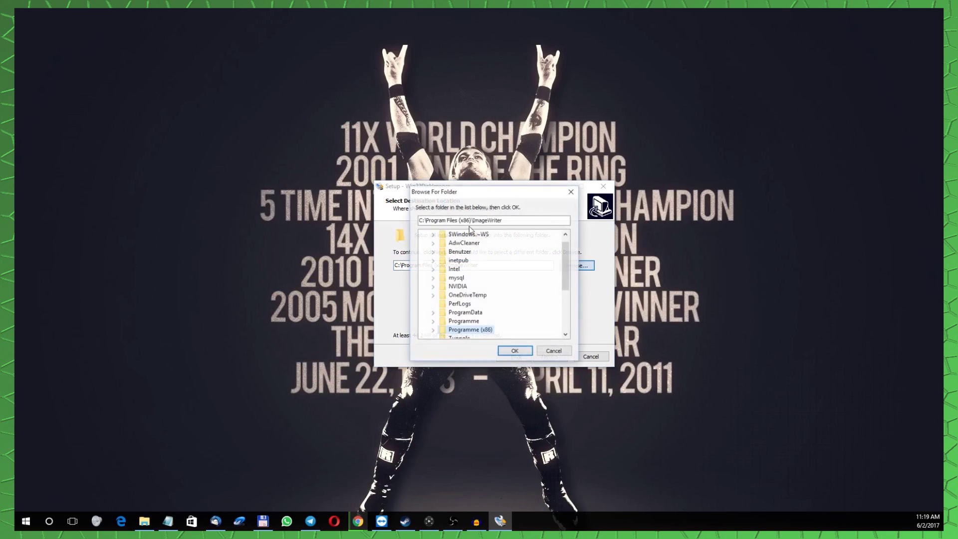
pyautogui.scroll(-4, 483, 285)
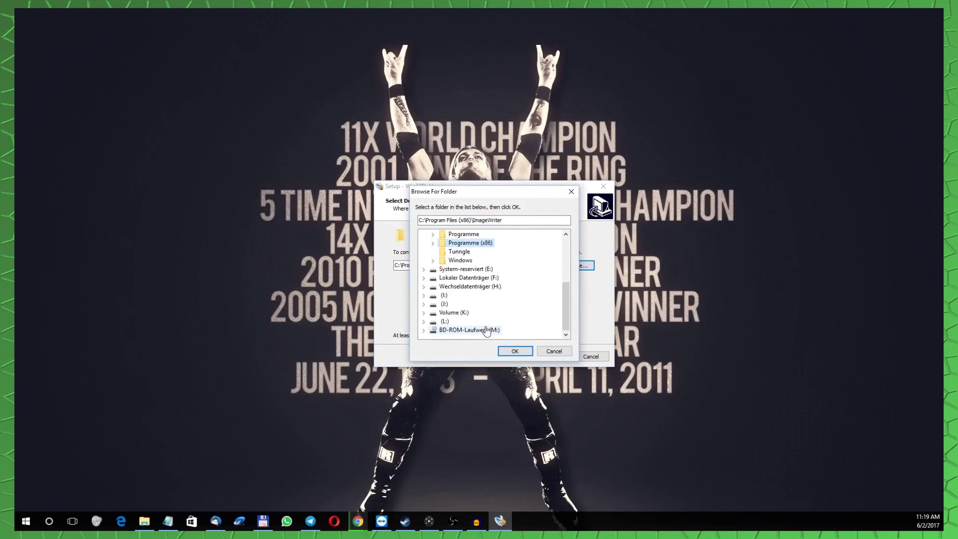
pyautogui.click(452, 315)
pyautogui.doubleClick(452, 315)
pyautogui.scroll(-2, 459, 310)
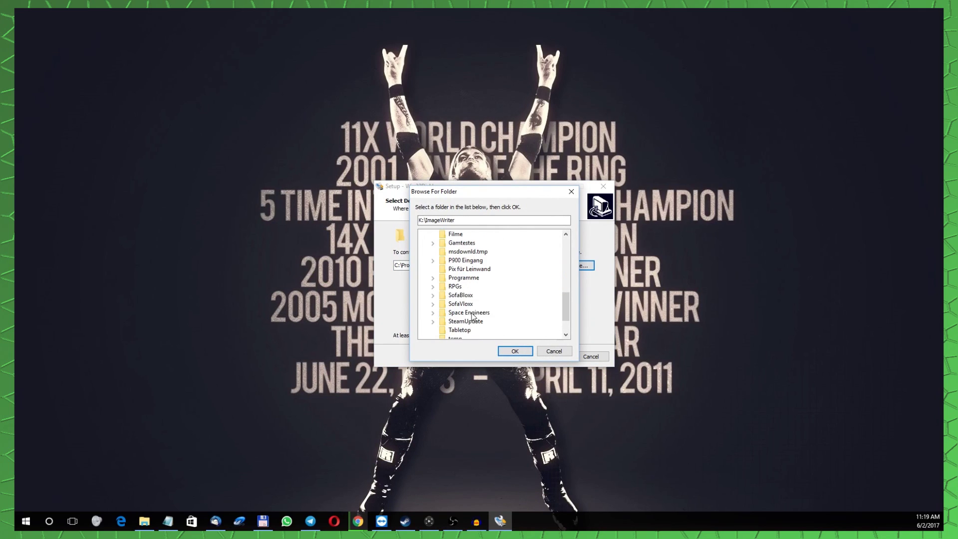
pyautogui.click(464, 278)
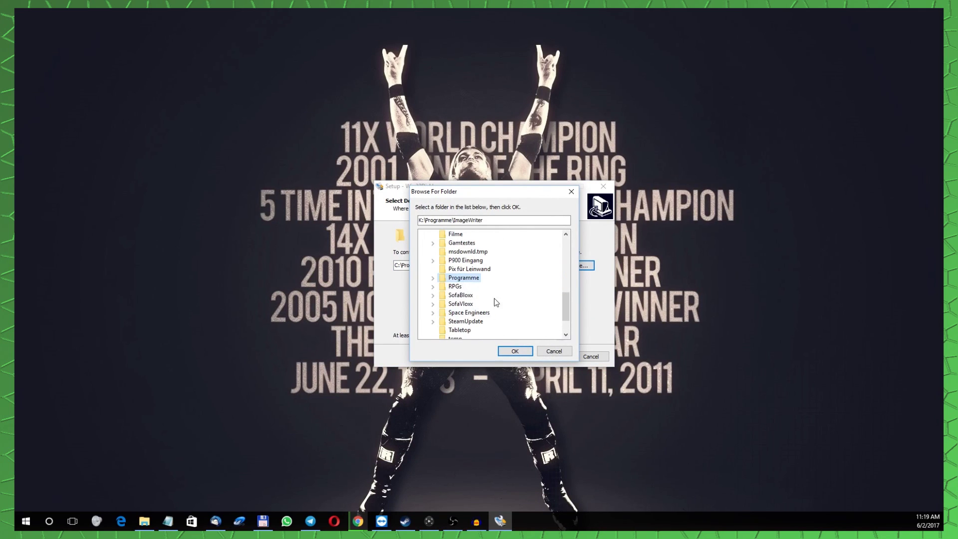
pyautogui.click(515, 351)
# Run the installation with View README unticked and finish to launch Win32 Disk Imager.
pyautogui.click(560, 360)
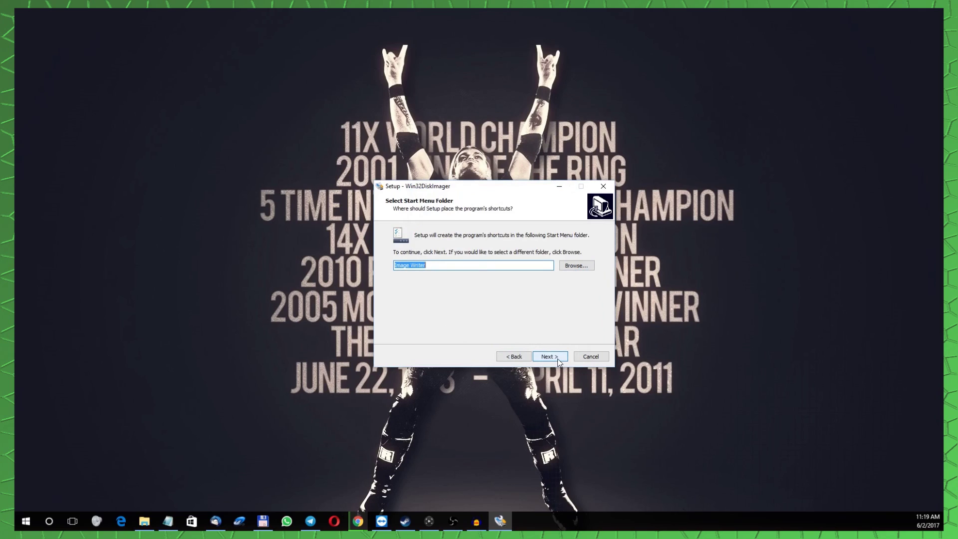
pyautogui.click(558, 360)
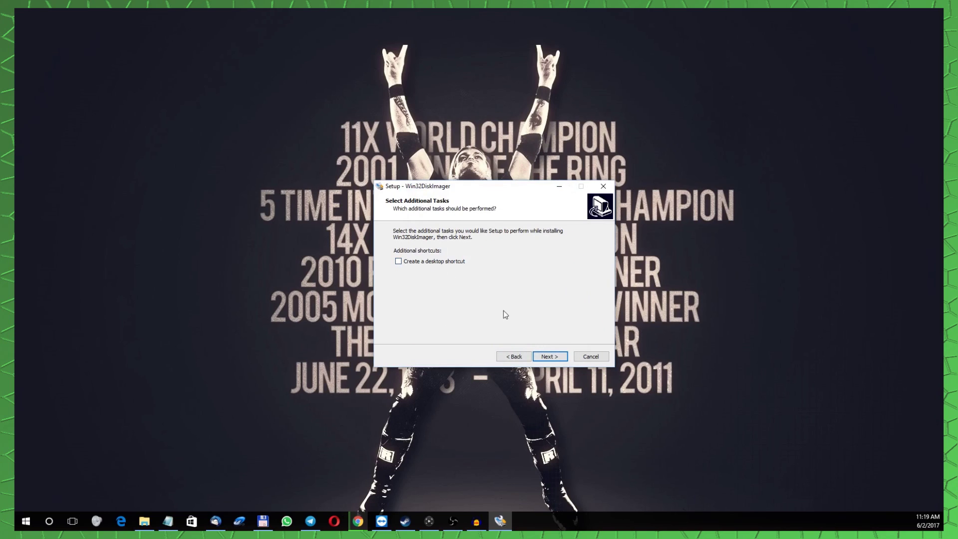
pyautogui.click(550, 357)
pyautogui.click(549, 358)
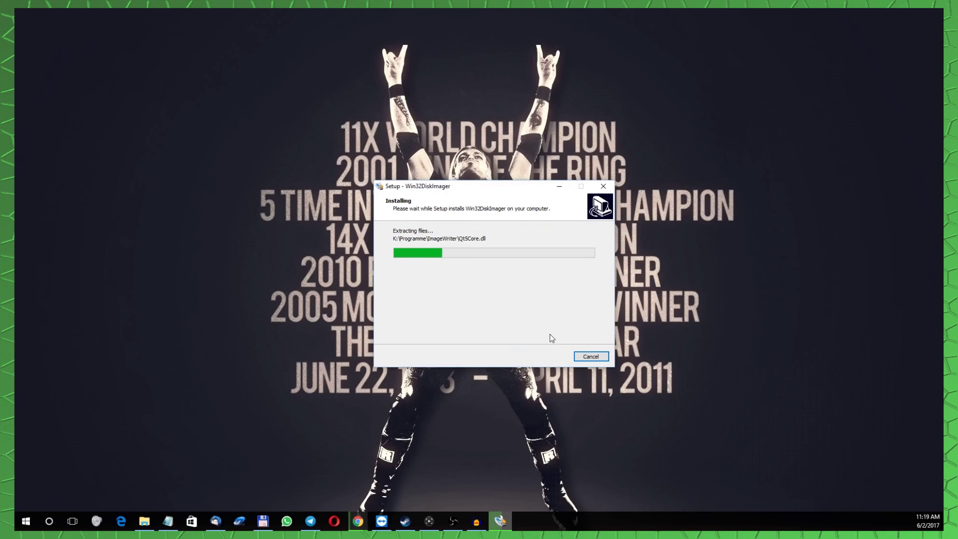
pyautogui.click(490, 270)
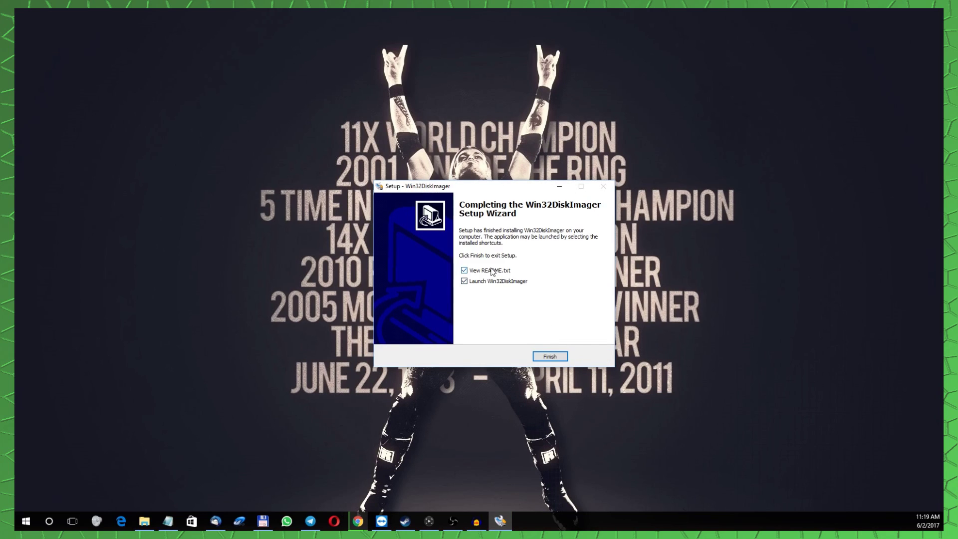
pyautogui.click(550, 357)
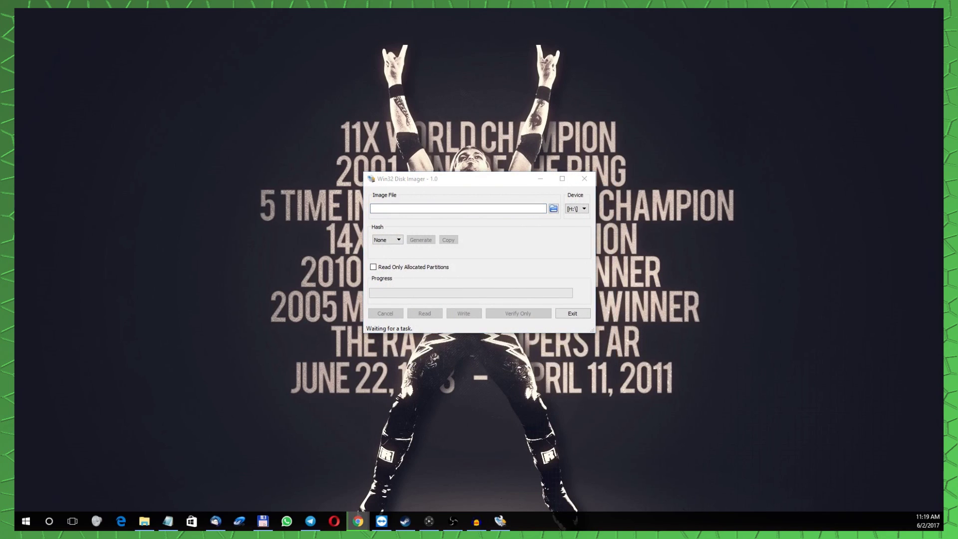
# Load retropie-4.2-rpi2_rpi3.img as the image file in Win32 Disk Imager.
pyautogui.click(358, 521)
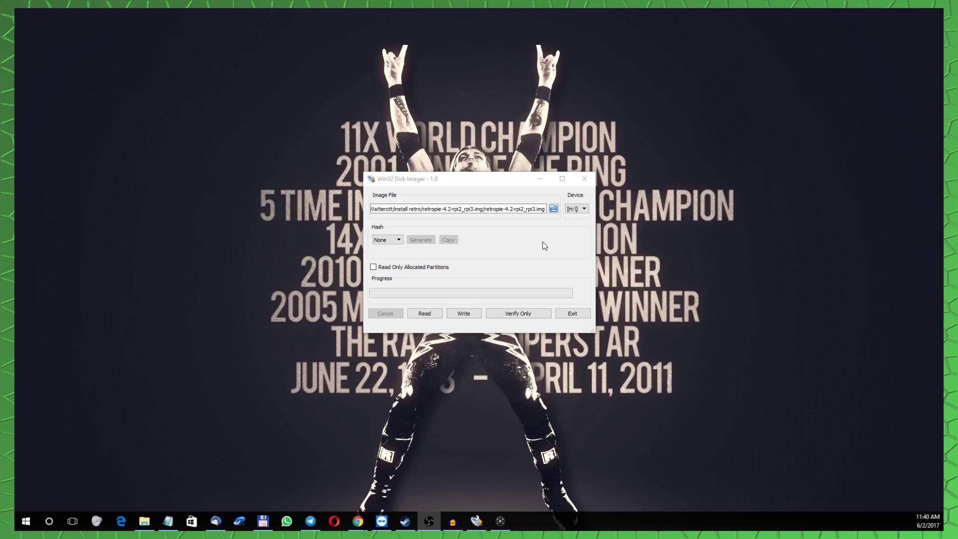
pyautogui.click(553, 209)
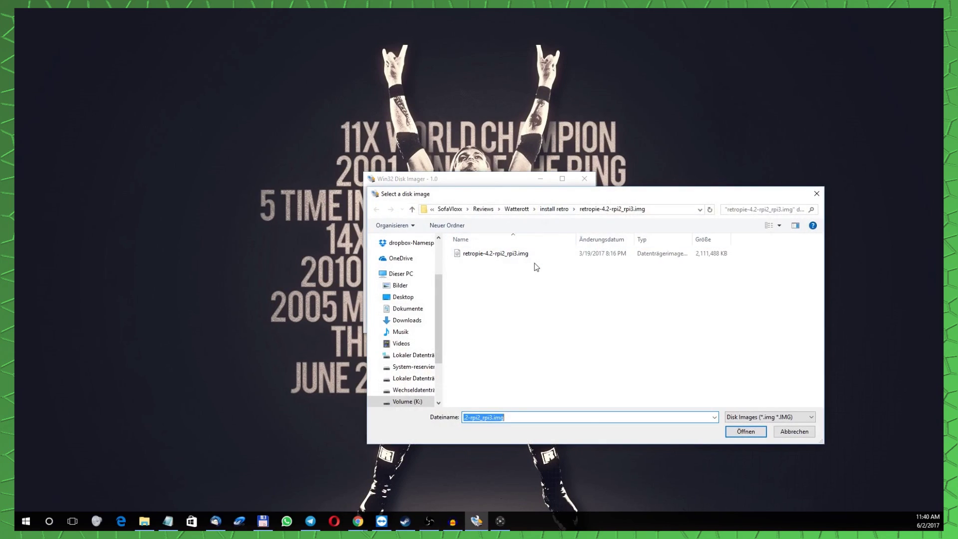
pyautogui.click(503, 254)
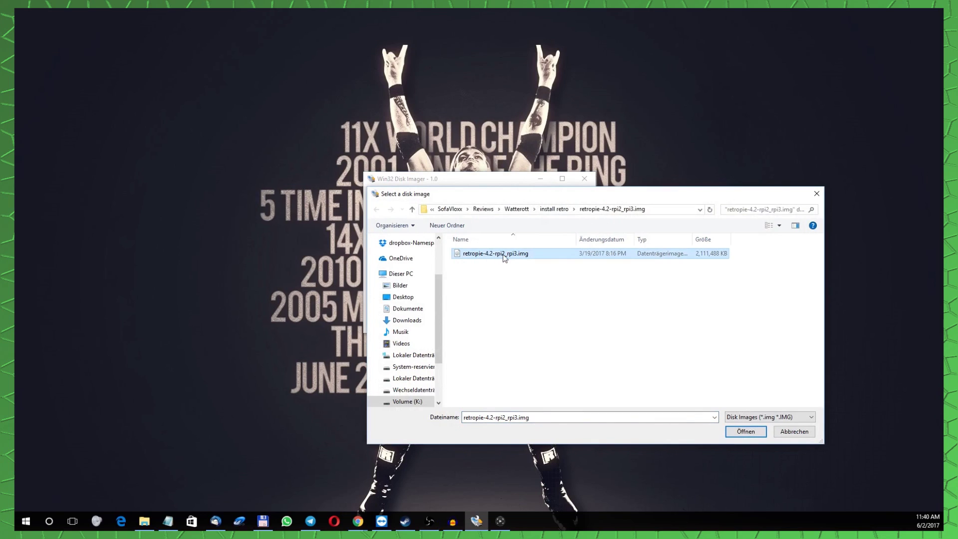
pyautogui.doubleClick(504, 255)
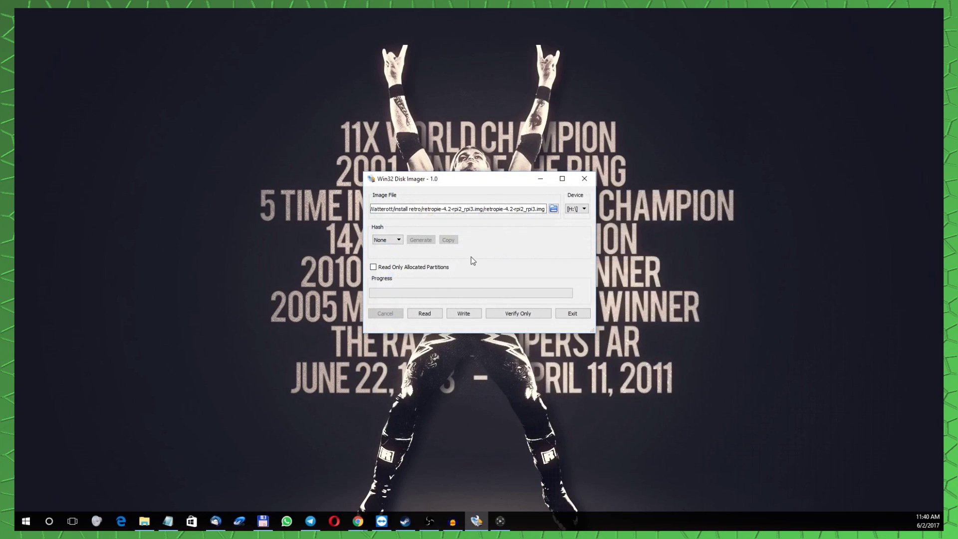
# Keep H:\ as the target device and start writing, confirming the overwrite.
pyautogui.click(580, 211)
pyautogui.click(582, 214)
pyautogui.click(581, 213)
pyautogui.click(581, 215)
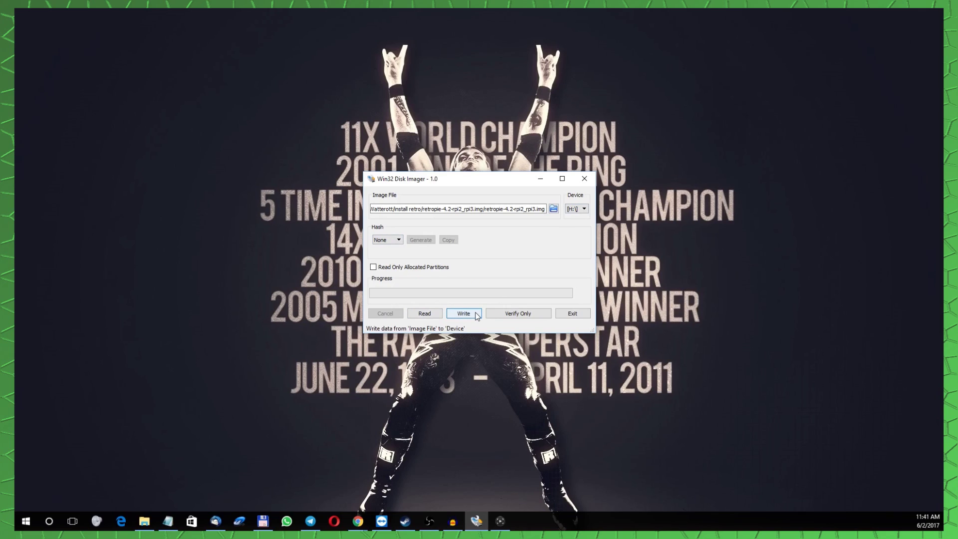
pyautogui.click(477, 315)
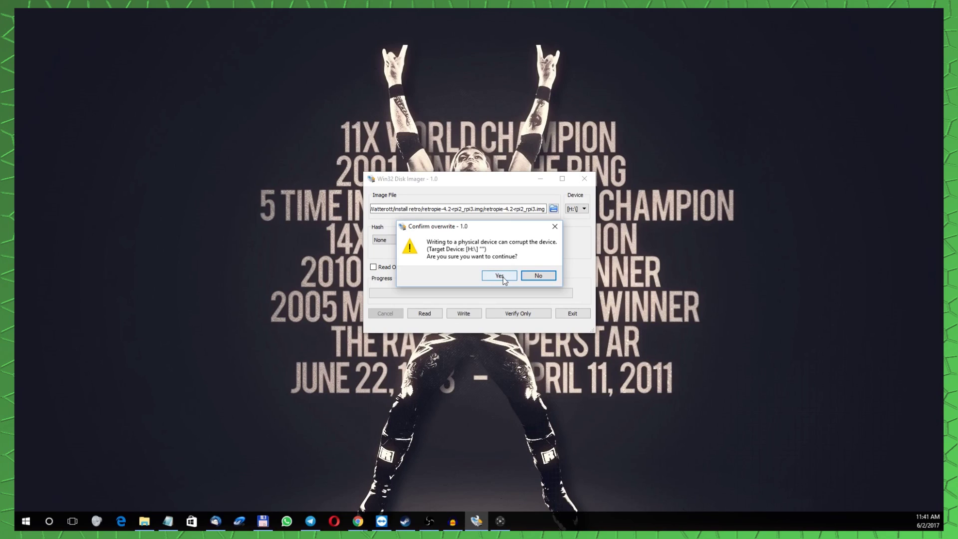
pyautogui.click(503, 278)
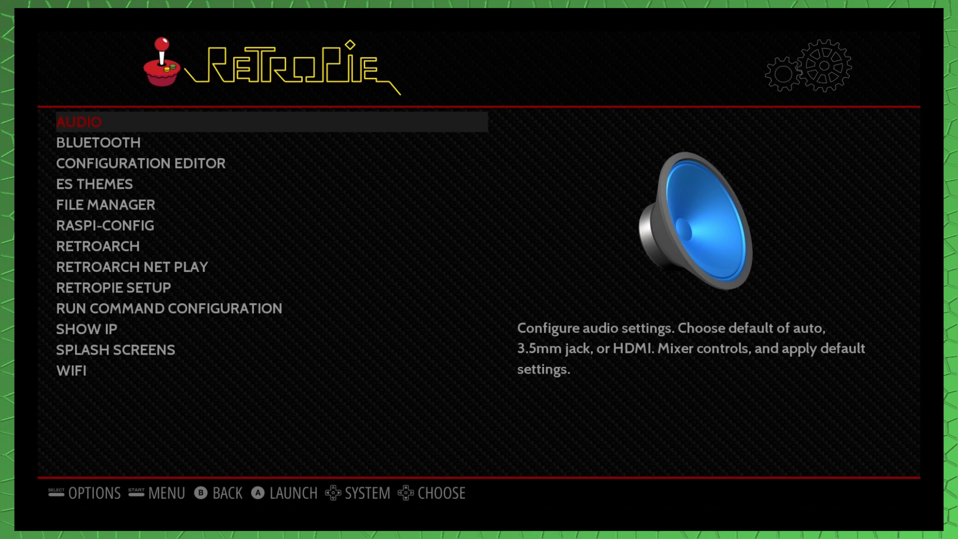
# Browse the RetroPie menu entries down to WIFI and launch it.
pyautogui.press('Down')
pyautogui.press('Up')
pyautogui.press('Down')
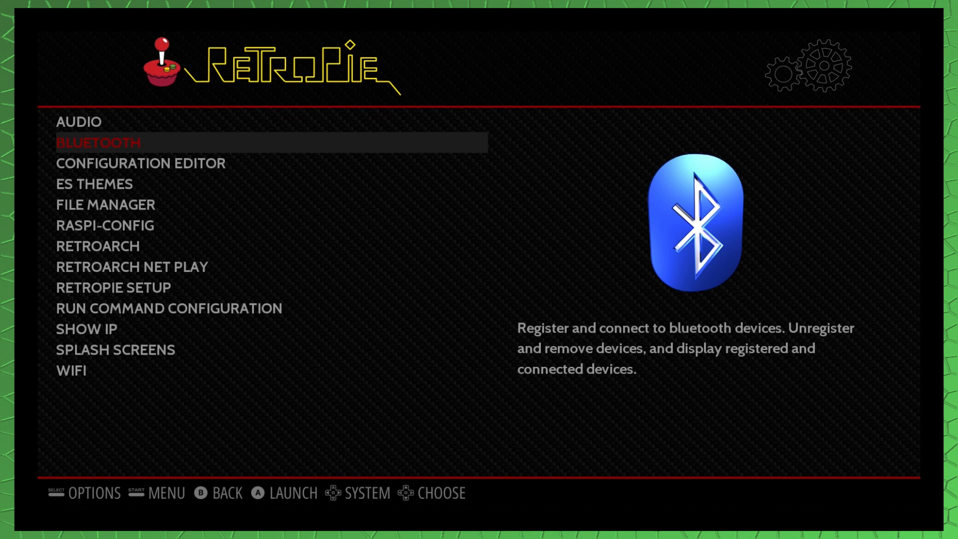
pyautogui.press('Down')
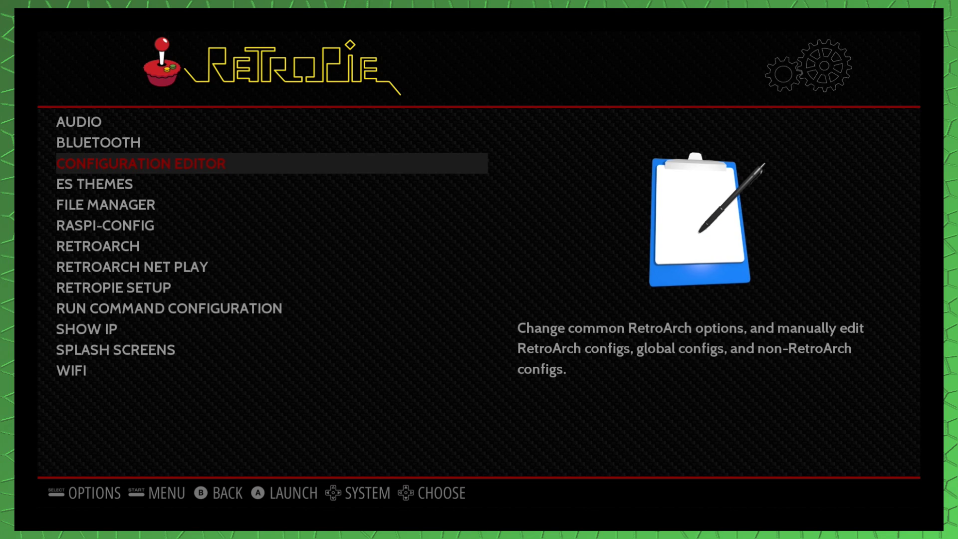
pyautogui.press('Up')
pyautogui.press('Up')
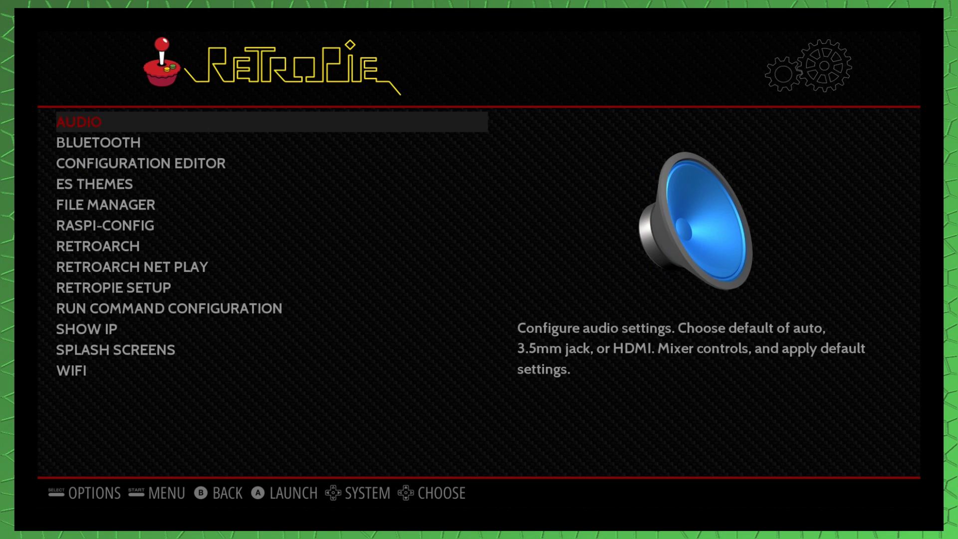
pyautogui.press('Down')
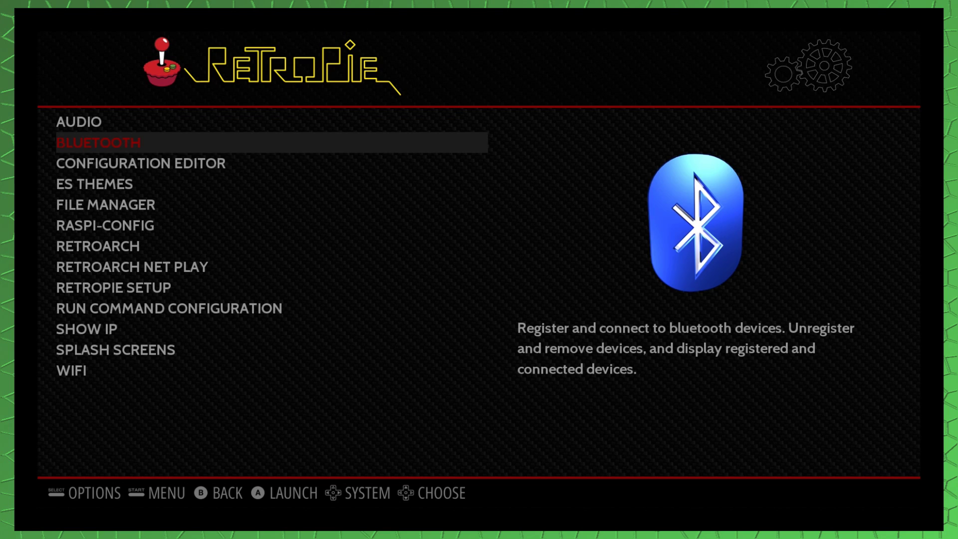
pyautogui.press('Down')
pyautogui.press('Down')
pyautogui.press('Down')
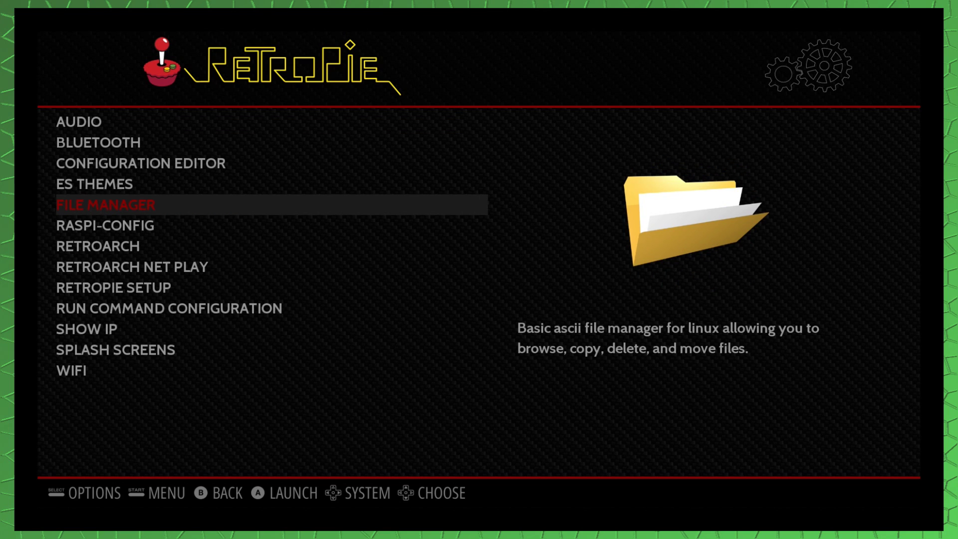
pyautogui.press('Up')
pyautogui.press('Up')
pyautogui.press('Up')
pyautogui.press('Up')
pyautogui.press('Down')
pyautogui.press('Down')
pyautogui.press('Down')
pyautogui.press('Down')
pyautogui.press('Down')
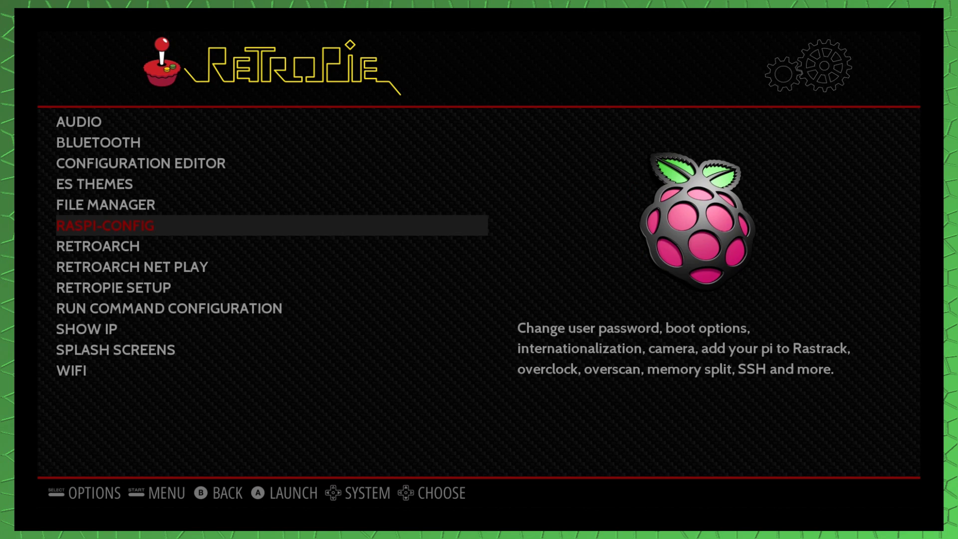
pyautogui.press('Down')
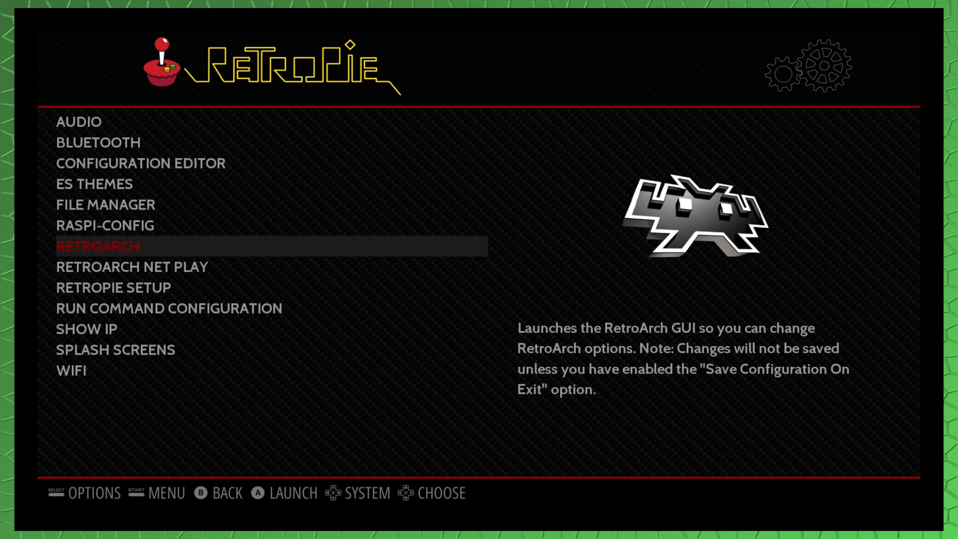
pyautogui.press('Down')
pyautogui.press('Down')
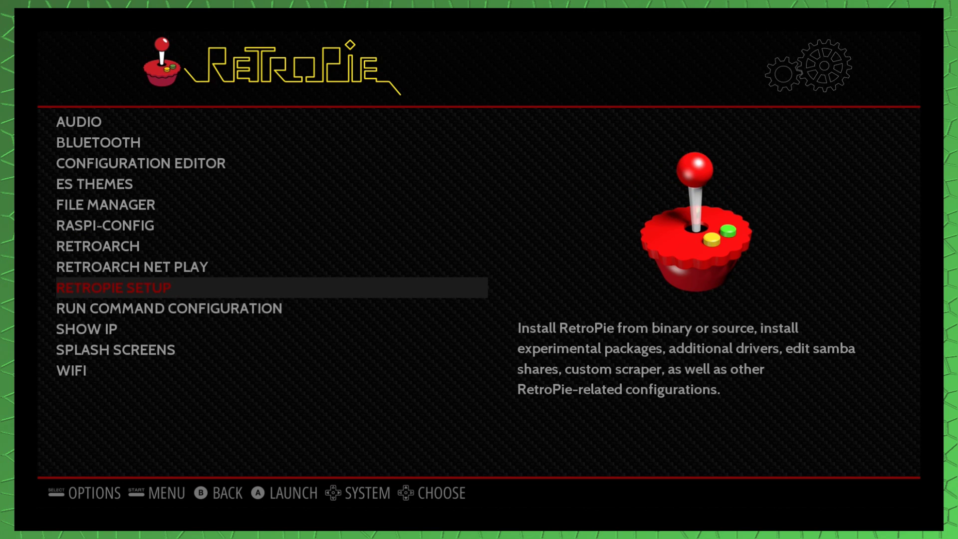
pyautogui.press('Down')
pyautogui.press('Down')
pyautogui.press('Up')
pyautogui.press('Up')
pyautogui.press('Up')
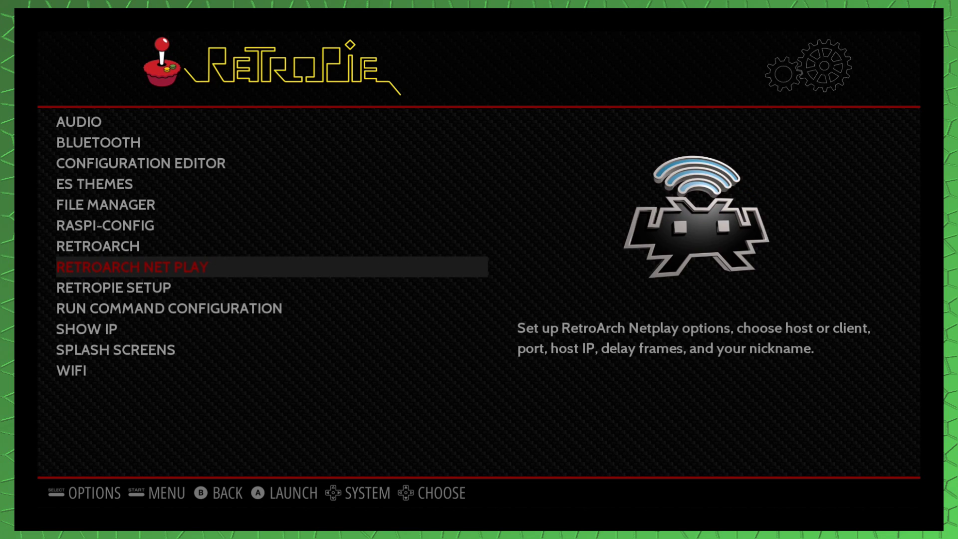
pyautogui.press('Up')
pyautogui.press('Up')
pyautogui.press('pagedown')
pyautogui.press('Return')
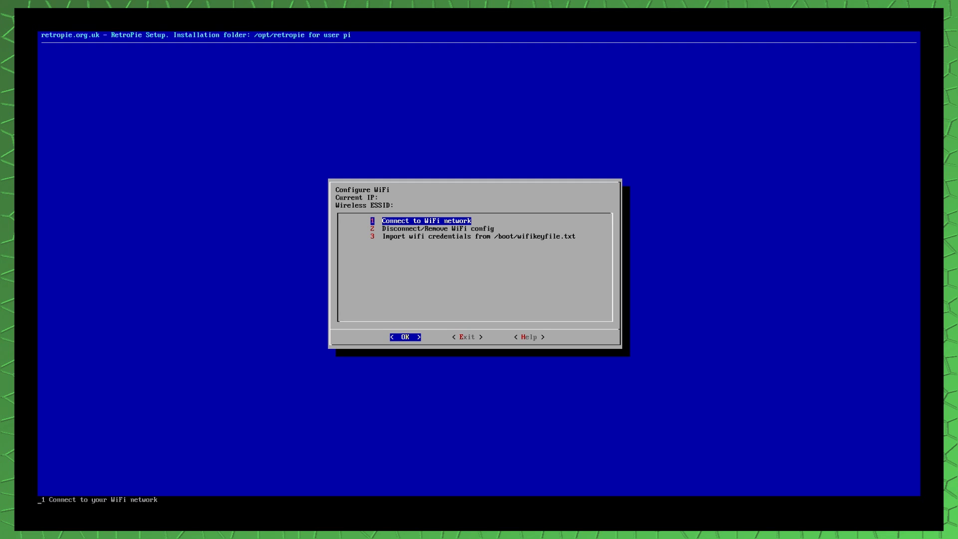
# Choose Connect to WiFi network and select FRITZ!Box Fon WLAN 7360 SL from the list.
pyautogui.press('Return')
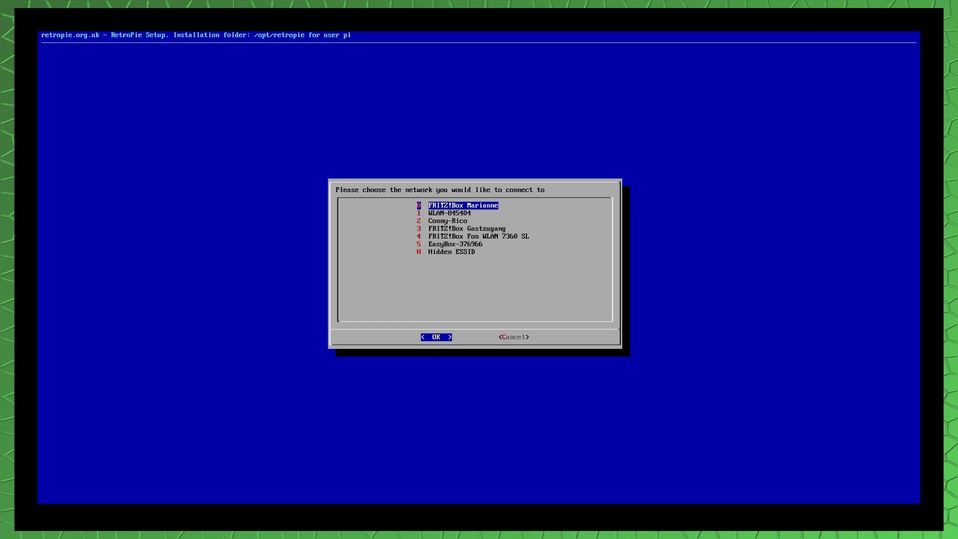
pyautogui.press('Down')
pyautogui.press('Down')
pyautogui.press('Down')
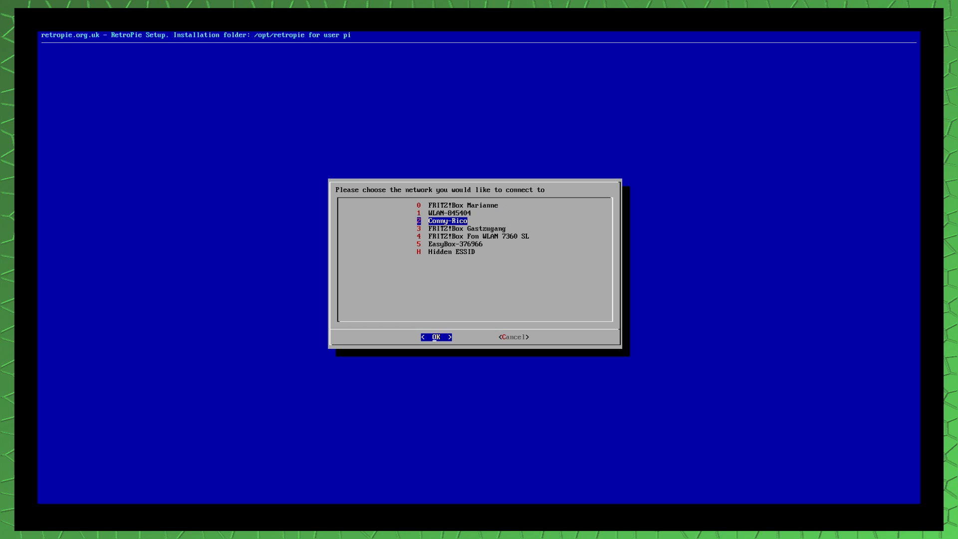
pyautogui.press('Down')
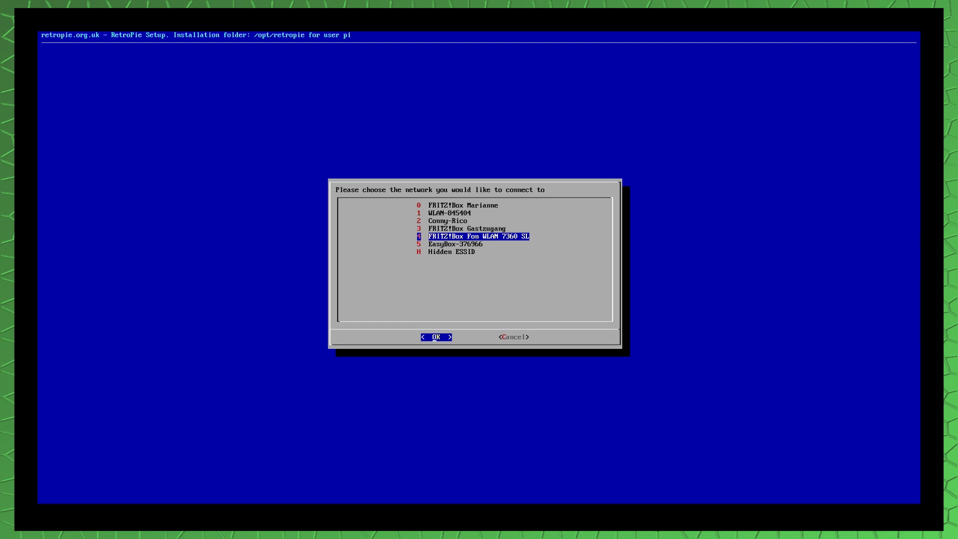
pyautogui.press('Up')
pyautogui.press('Up')
pyautogui.press('Up')
pyautogui.press('Up')
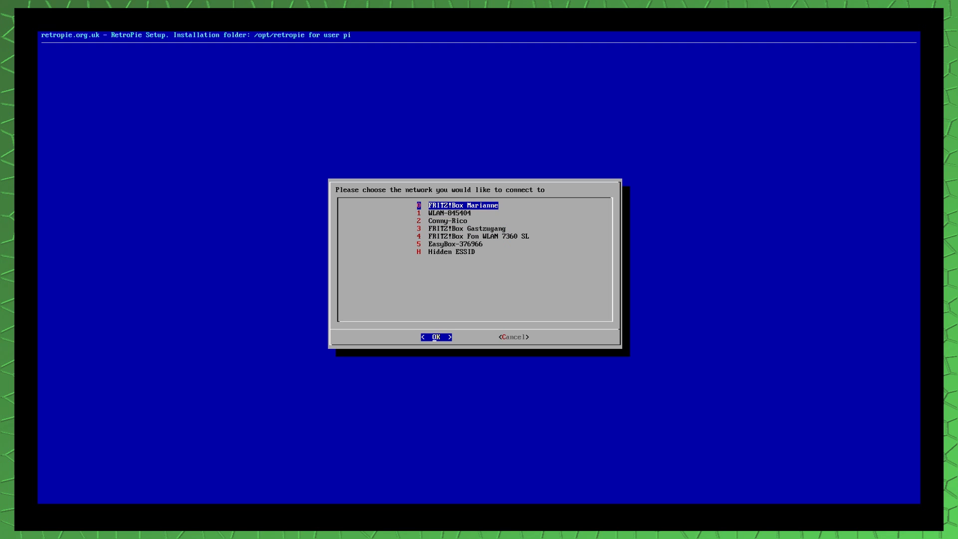
pyautogui.press('Down')
pyautogui.press('Down')
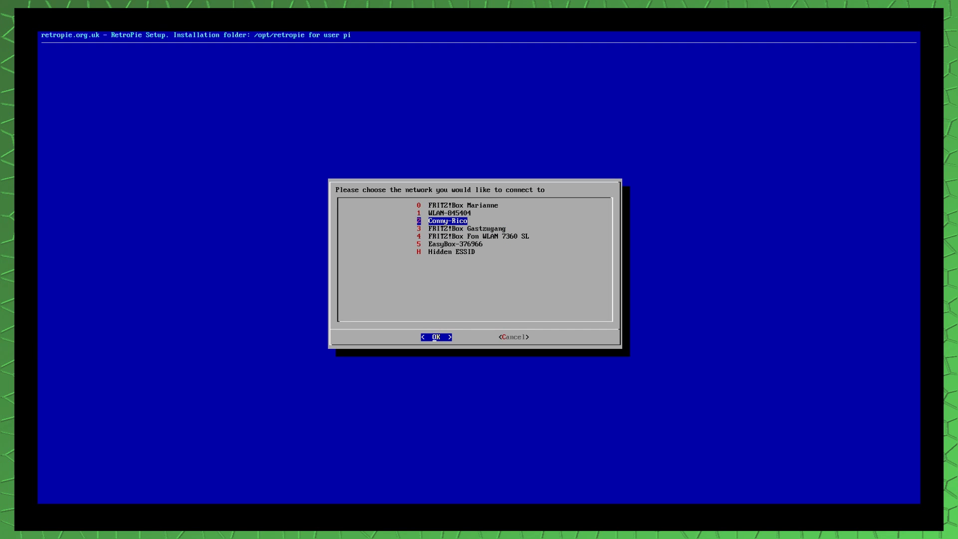
pyautogui.press('Down')
pyautogui.press('Down')
pyautogui.press('Down')
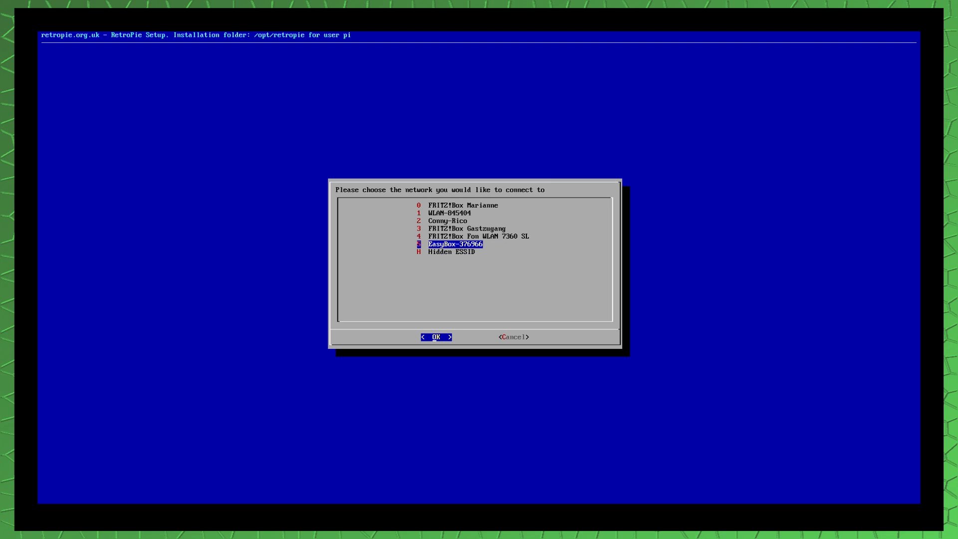
pyautogui.press('Up')
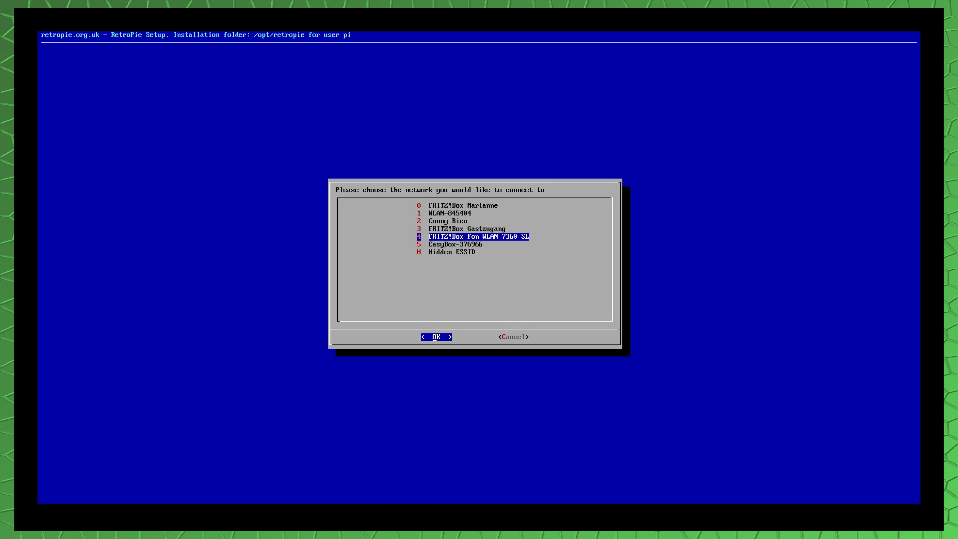
pyautogui.press('Return')
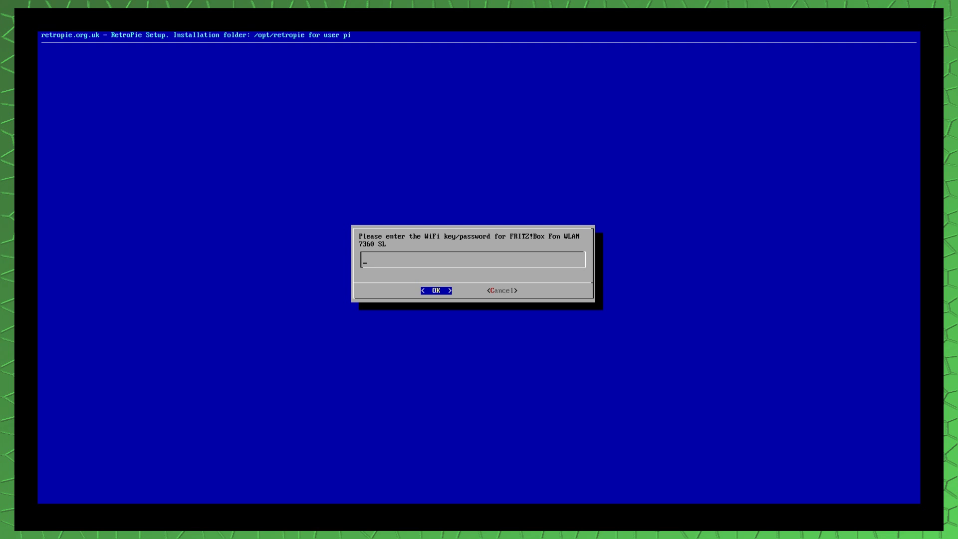
# Submit the WiFi password to connect at 192.168.178.55, then go to raspi-config's P2 SSH.
pyautogui.press('Return')
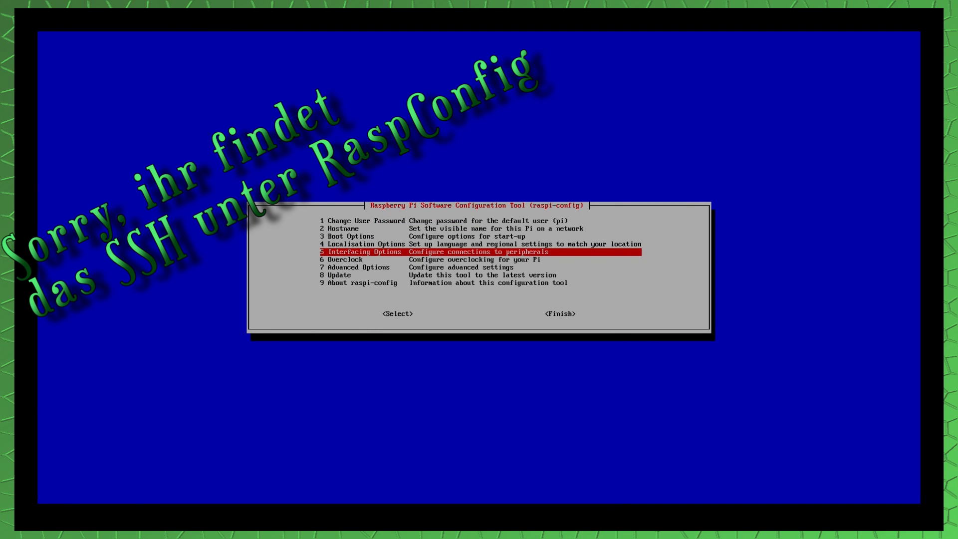
pyautogui.press('Tab')
pyautogui.press('Return')
pyautogui.press('Down')
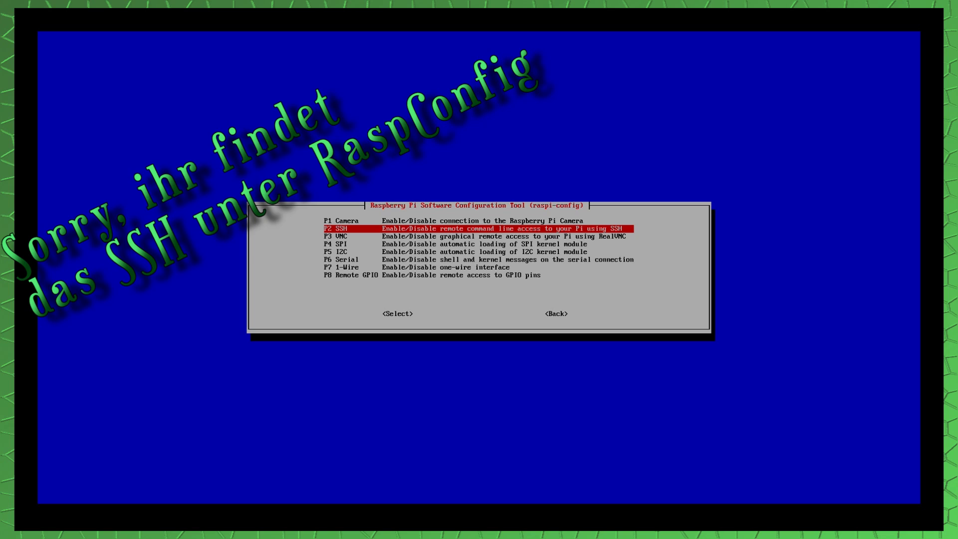
# Enable the SSH server under P2 SSH, acknowledge the message, and Finish raspi-config.
pyautogui.press('Tab')
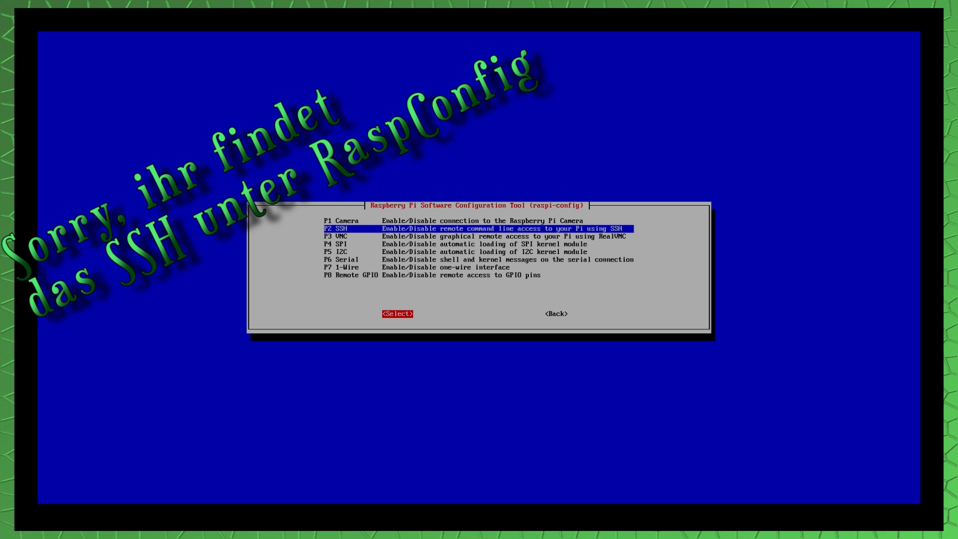
pyautogui.press('Return')
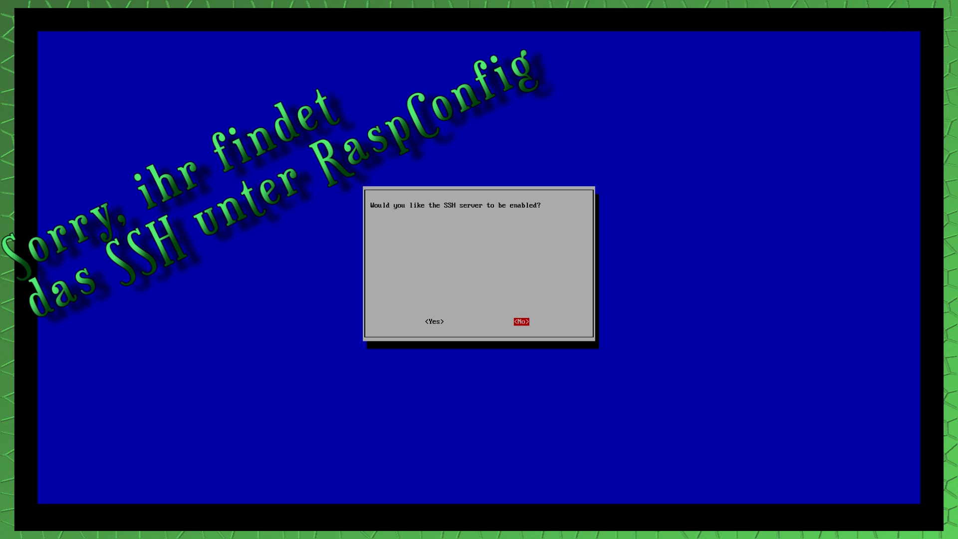
pyautogui.press('Left')
pyautogui.press('Return')
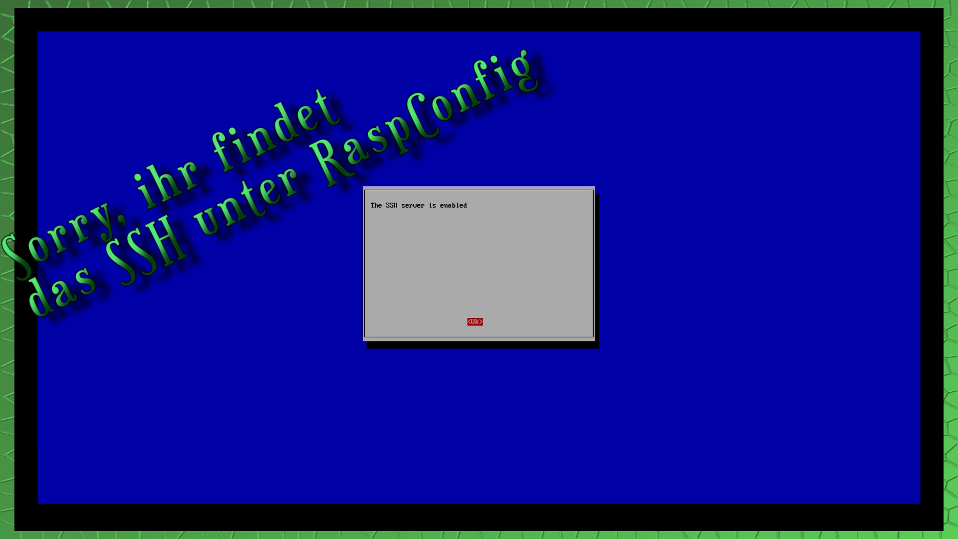
pyautogui.press('Return')
pyautogui.press('Down')
pyautogui.press('Down')
pyautogui.press('Tab')
pyautogui.press('Tab')
pyautogui.press('Return')
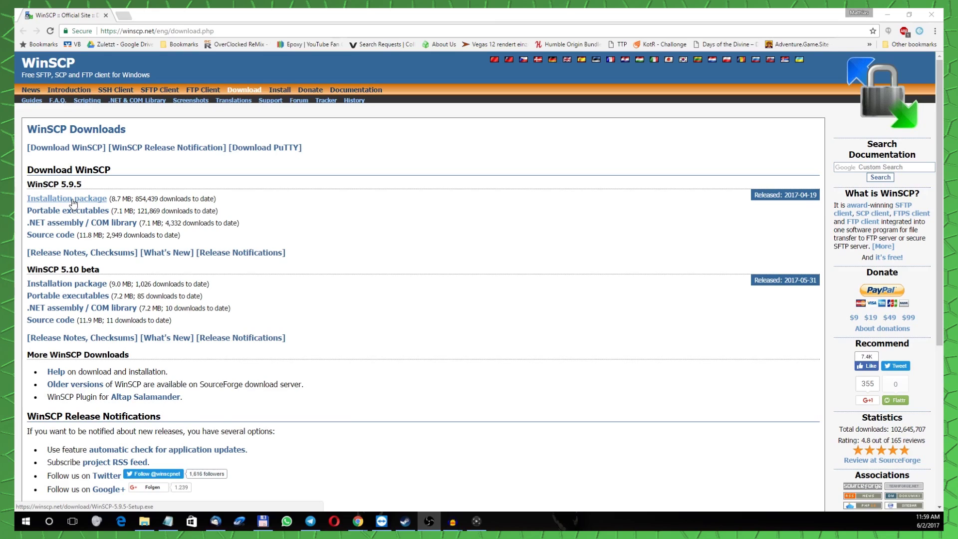
# Download the WinSCP 5.9.5 installer, accept the licence, and set the folder to K:\Programme\WinSCP.
pyautogui.click(72, 200)
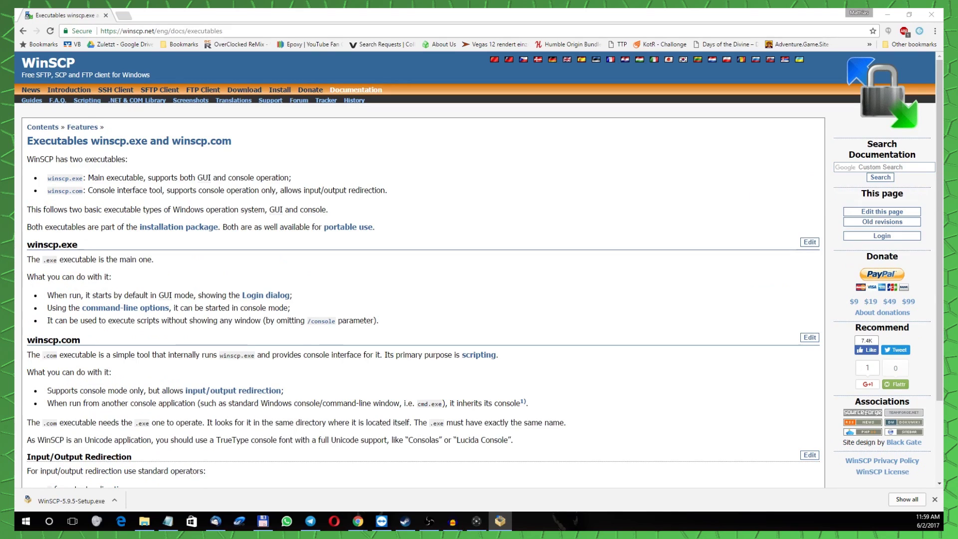
pyautogui.click(414, 316)
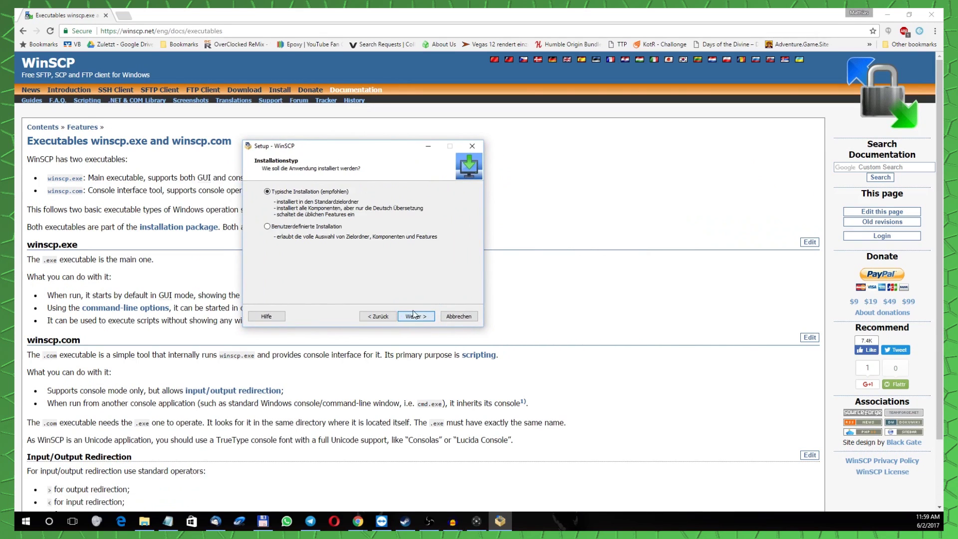
pyautogui.click(415, 317)
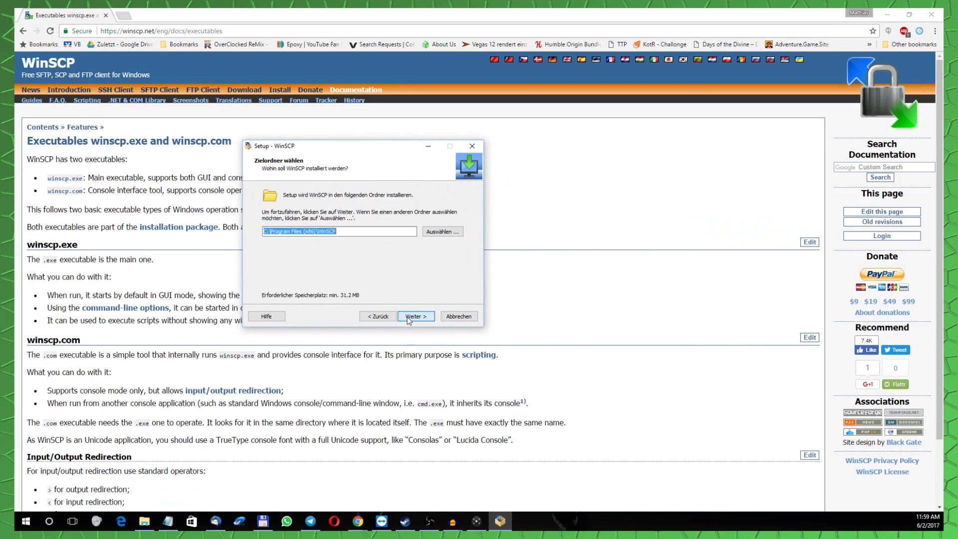
pyautogui.click(449, 233)
pyautogui.scroll(-3, 398, 261)
pyautogui.click(322, 273)
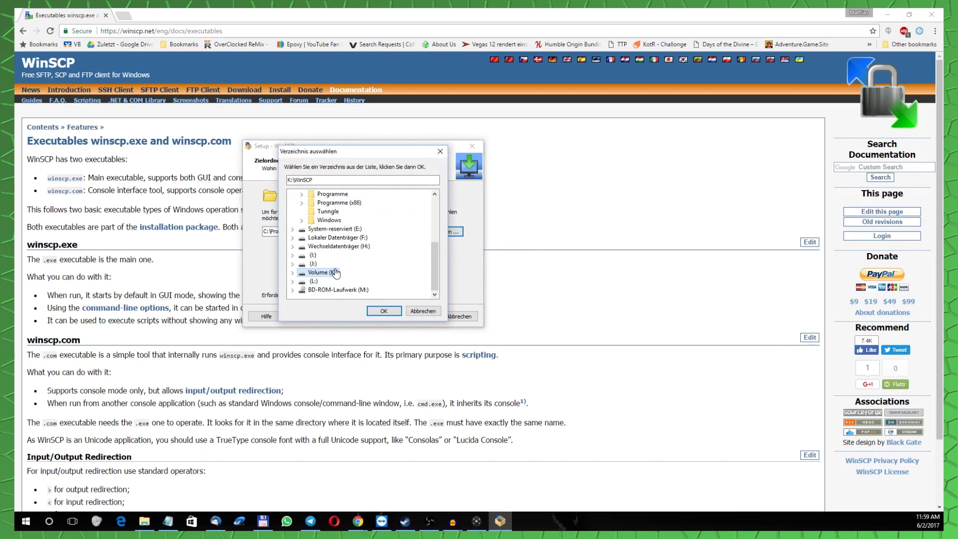
pyautogui.doubleClick(337, 272)
pyautogui.scroll(-3, 334, 268)
pyautogui.click(333, 237)
pyautogui.click(384, 311)
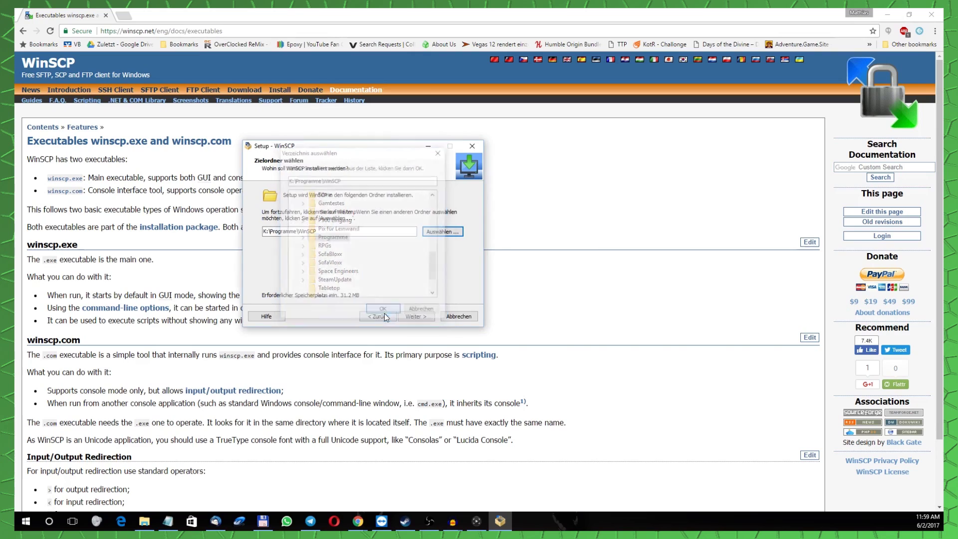
pyautogui.click(412, 317)
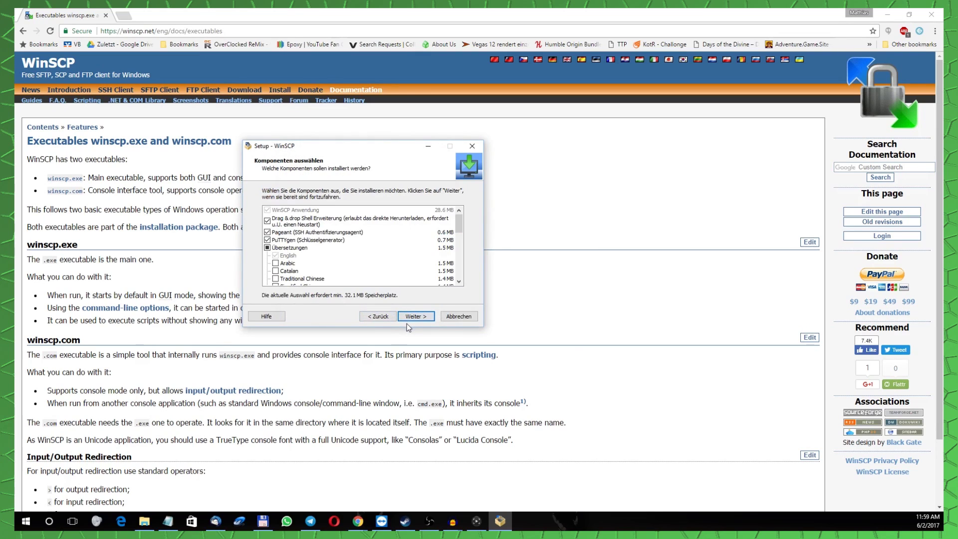
# Untick the default URL handler option, choose the Explorer interface, and start installing.
pyautogui.scroll(-5, 320, 254)
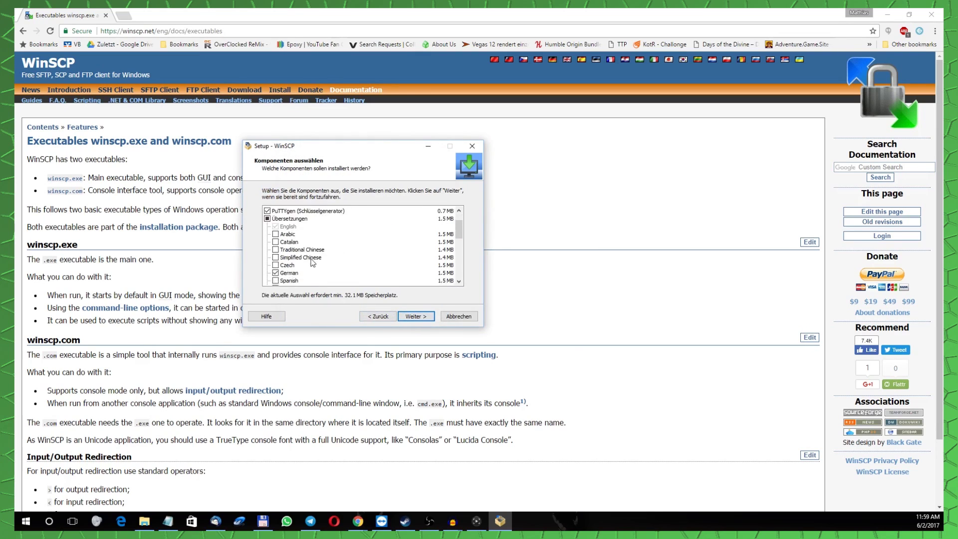
pyautogui.scroll(3, 316, 276)
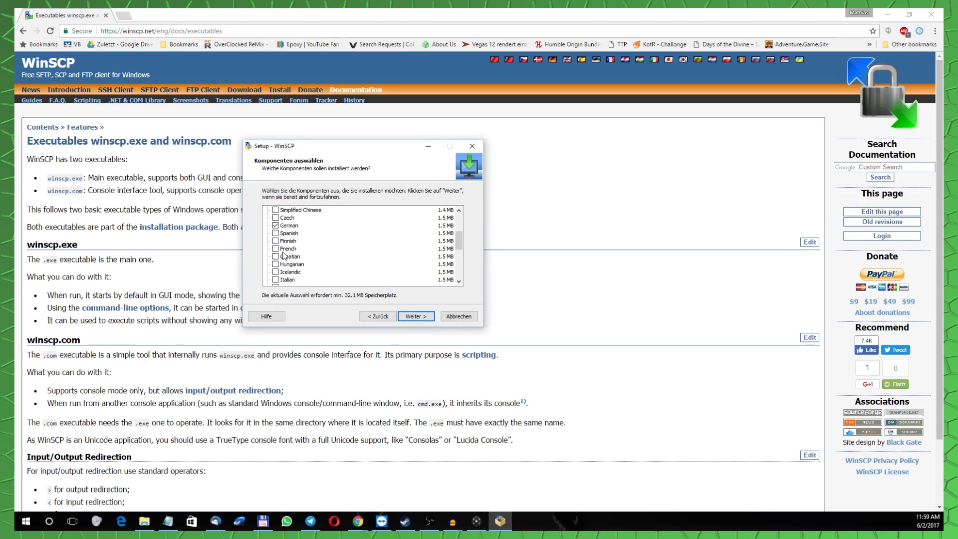
pyautogui.click(414, 318)
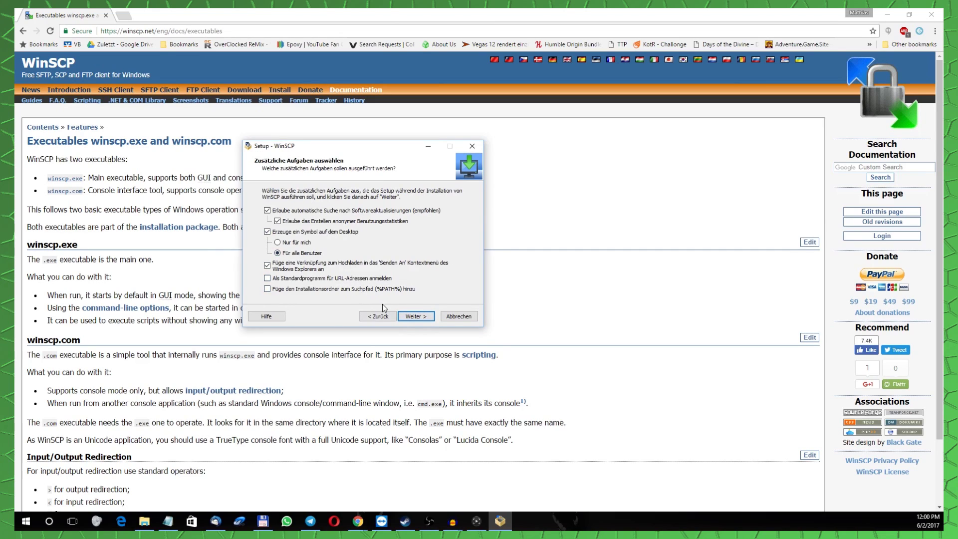
pyautogui.click(325, 280)
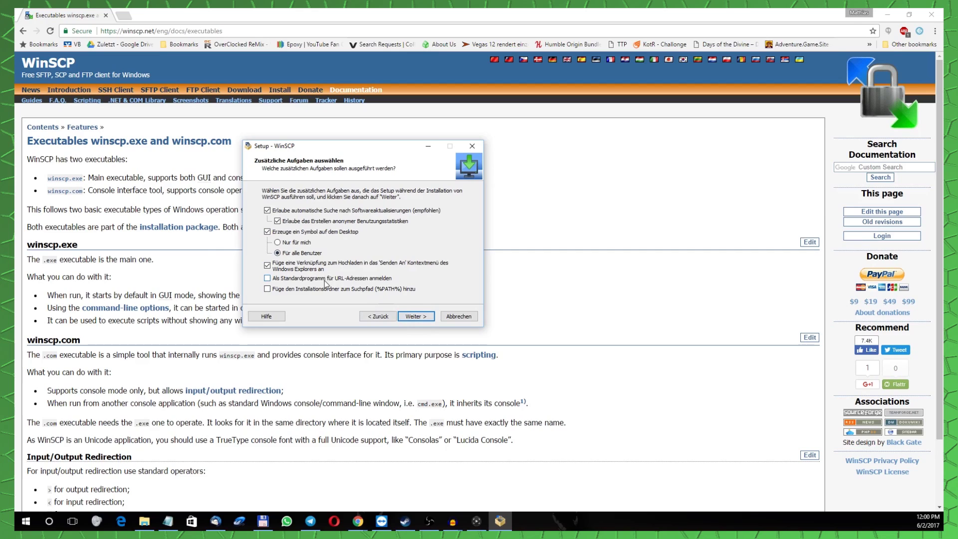
pyautogui.click(407, 320)
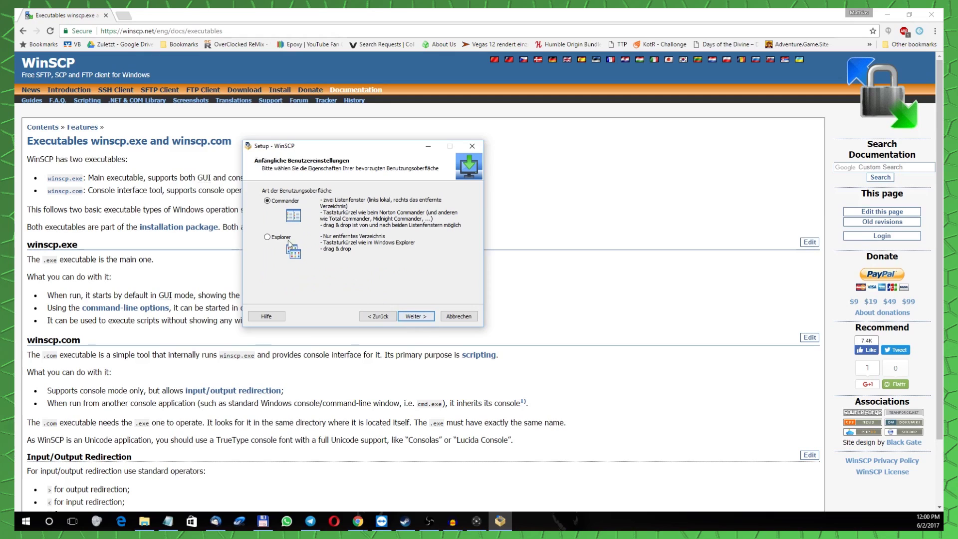
pyautogui.click(278, 241)
pyautogui.click(421, 318)
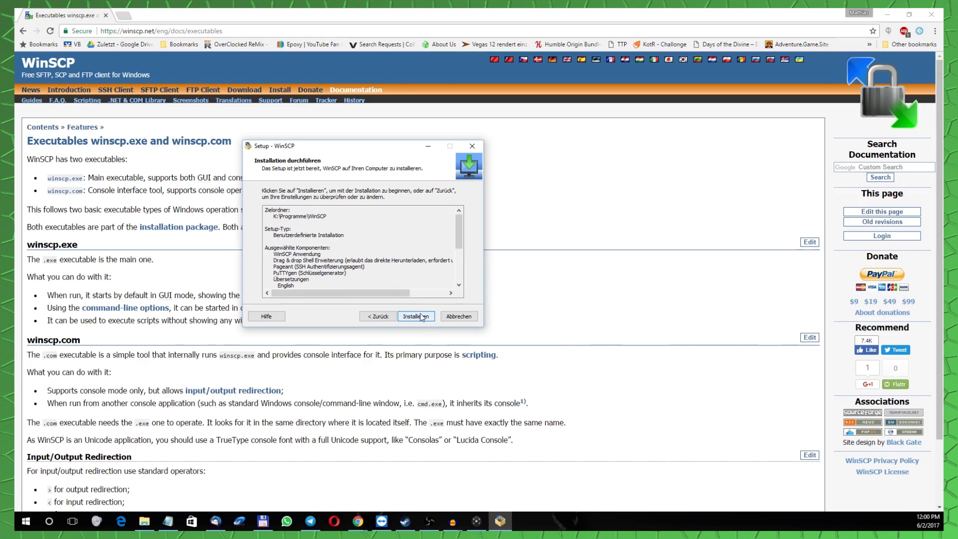
pyautogui.click(422, 316)
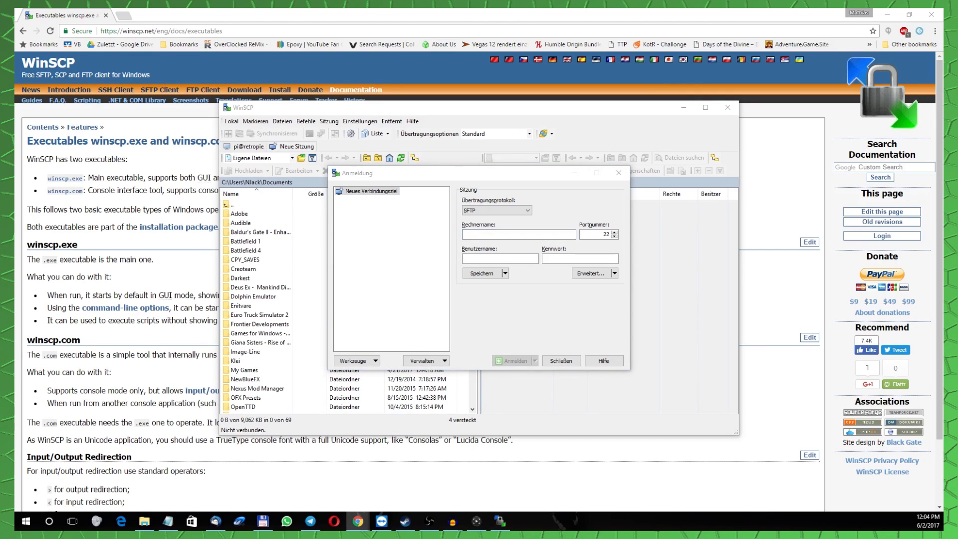
# Log in over SFTP to host retropie with the Pi's user name and password, trusting the host key.
pyautogui.write('retropie')
pyautogui.press('Tab')
pyautogui.press('Tab')
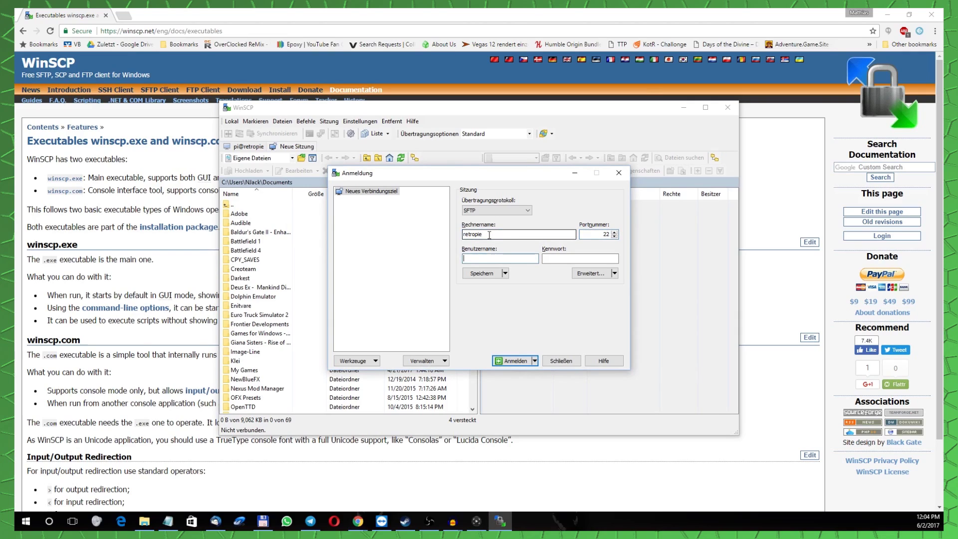
pyautogui.write('pi')
pyautogui.press('Tab')
pyautogui.write('raspberry')
pyautogui.press('Return')
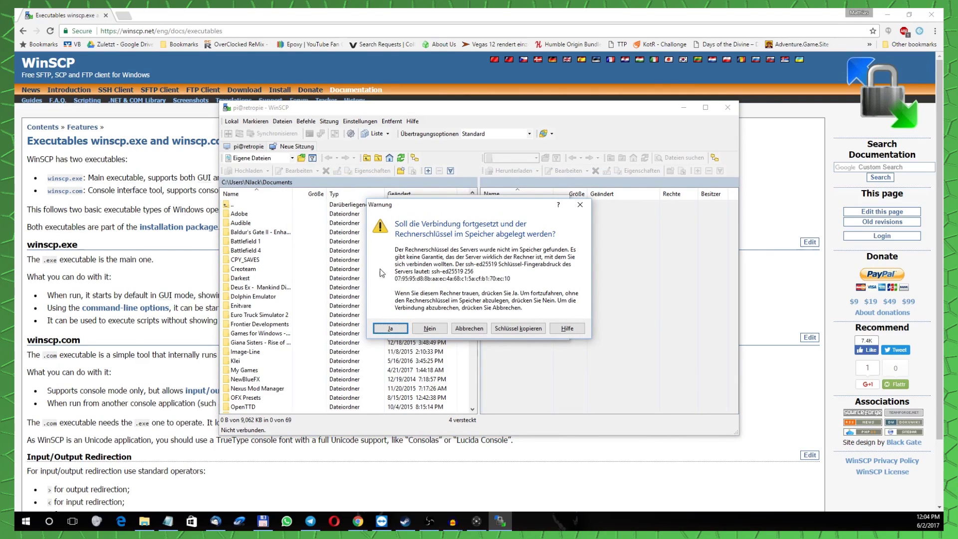
pyautogui.click(391, 328)
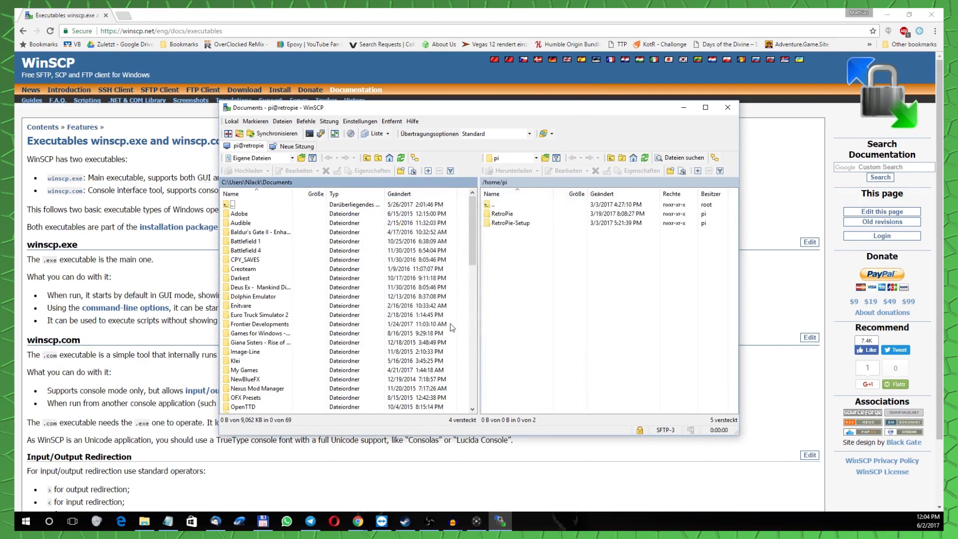
pyautogui.click(513, 214)
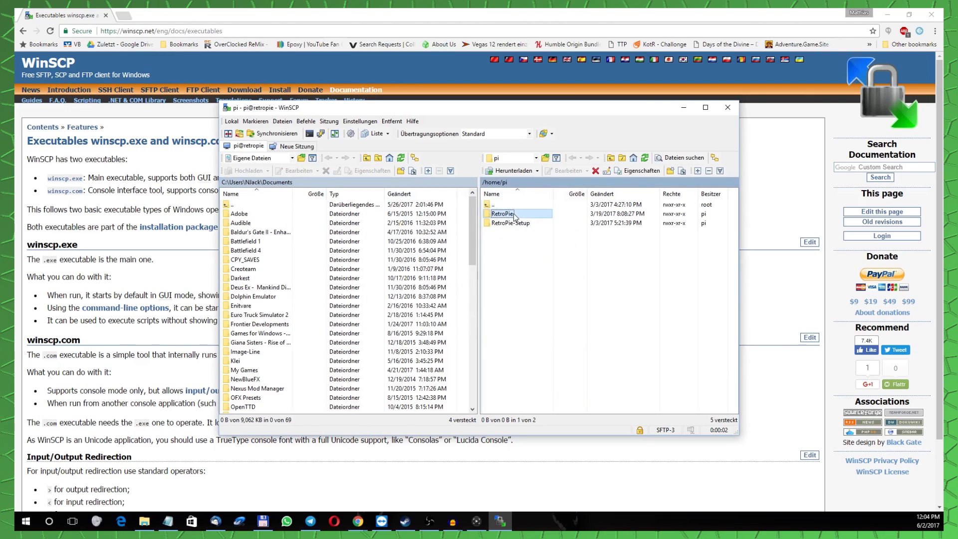
pyautogui.doubleClick(514, 214)
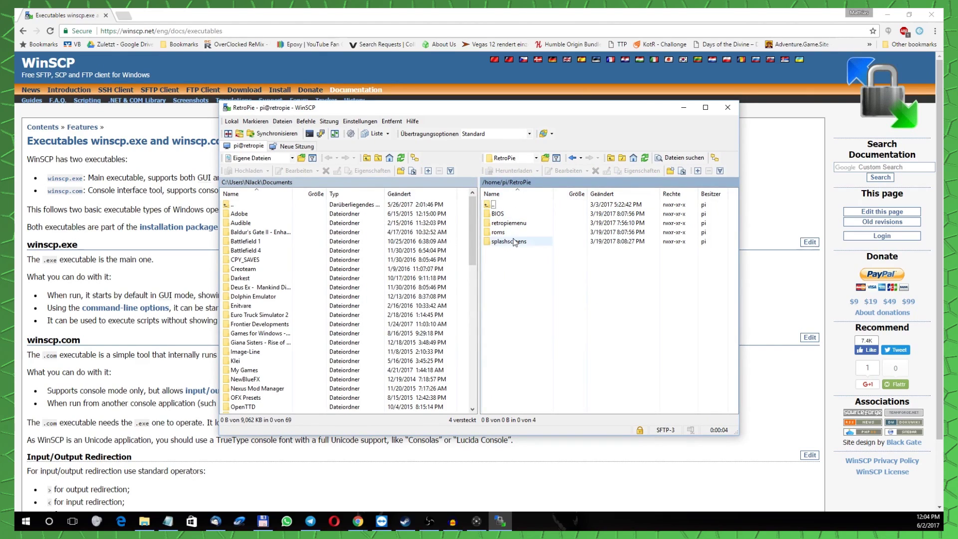
pyautogui.doubleClick(505, 205)
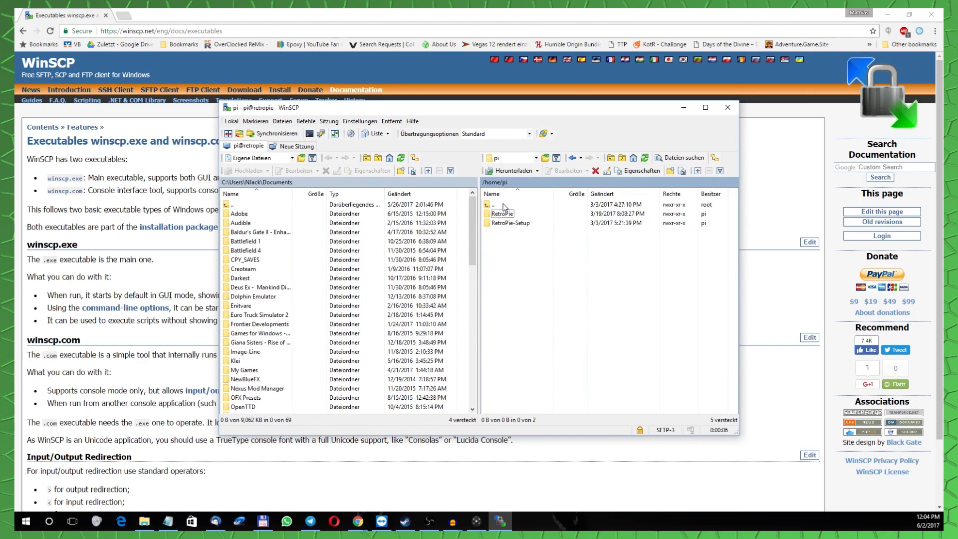
pyautogui.doubleClick(508, 216)
pyautogui.doubleClick(504, 233)
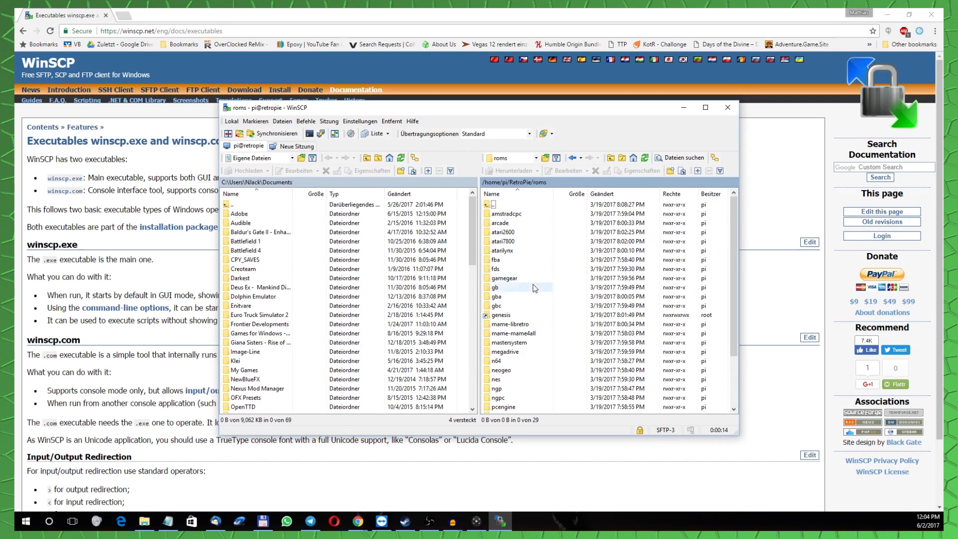
pyautogui.scroll(-3, 532, 269)
pyautogui.scroll(3, 533, 300)
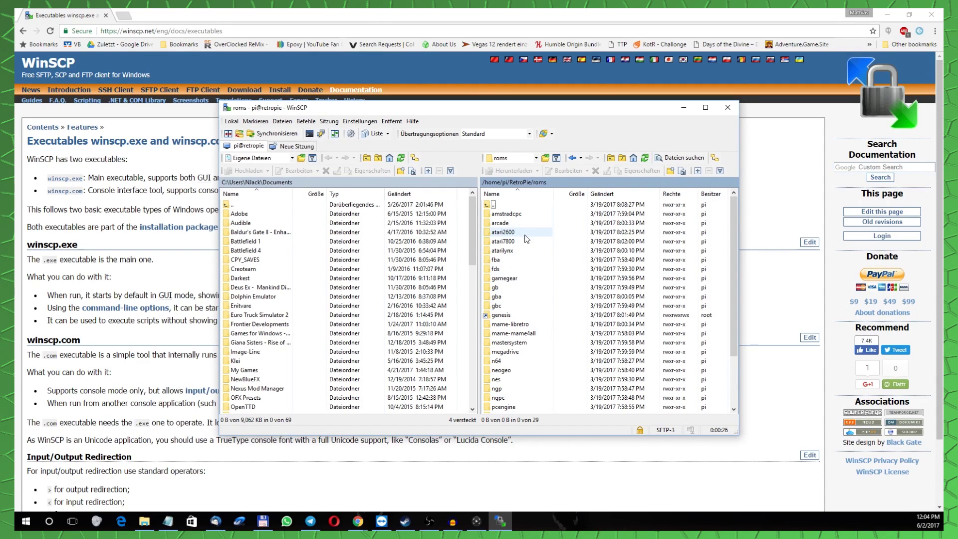
pyautogui.click(893, 17)
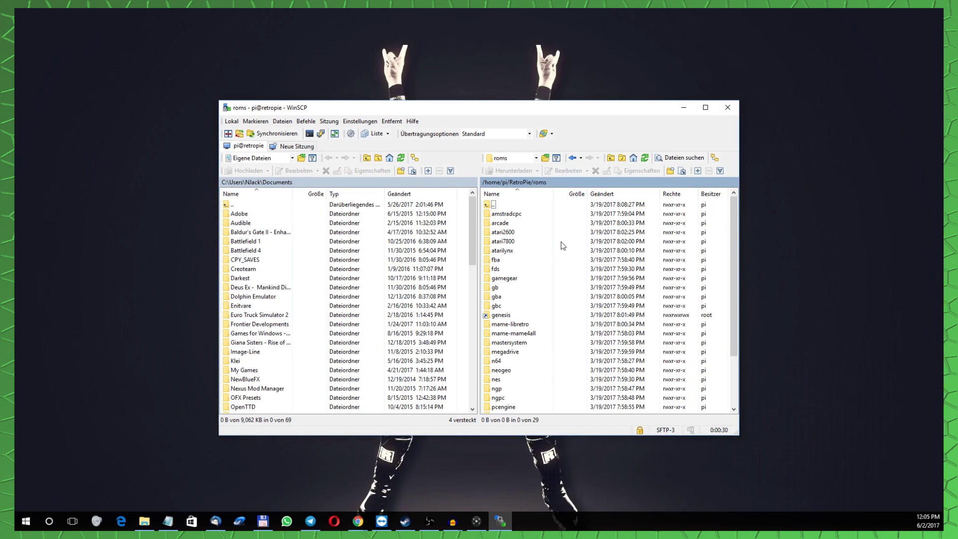
pyautogui.click(497, 232)
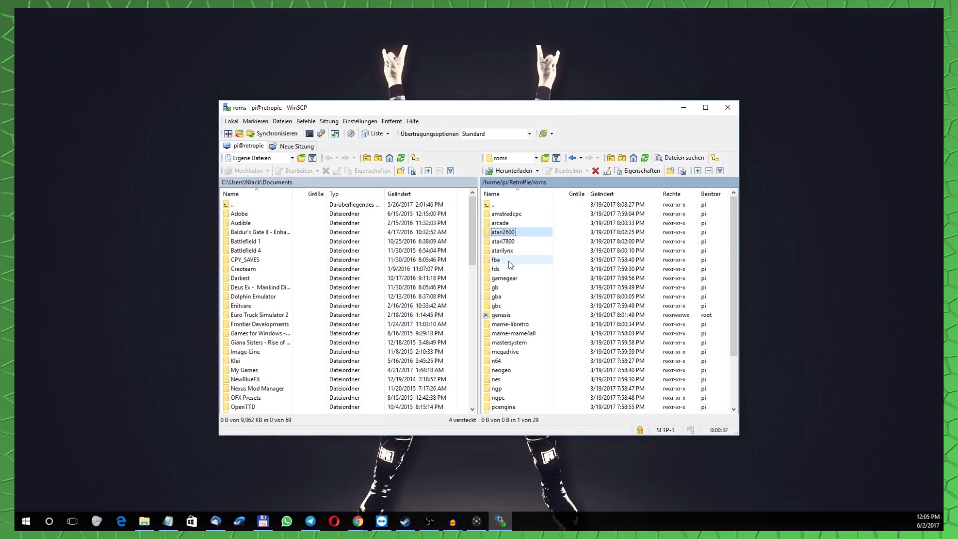
pyautogui.scroll(-3, 514, 279)
pyautogui.scroll(2, 514, 285)
pyautogui.scroll(-1, 514, 286)
pyautogui.scroll(-1, 512, 324)
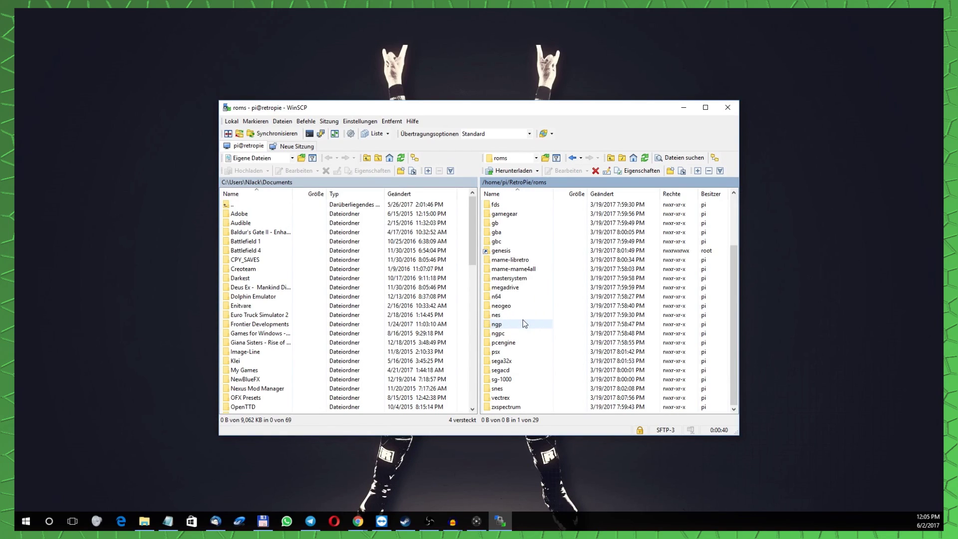
pyautogui.click(514, 315)
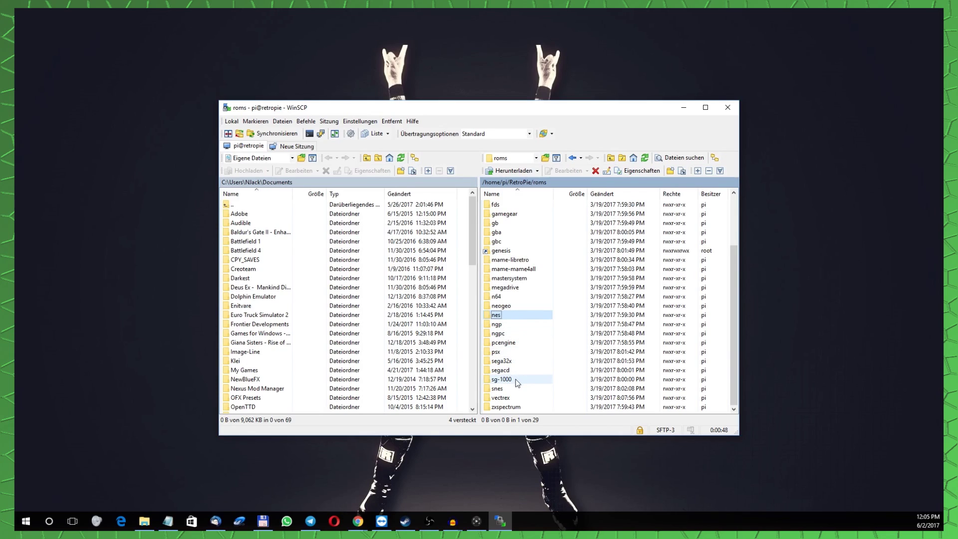
pyautogui.hotkey('ctrl', 'space')
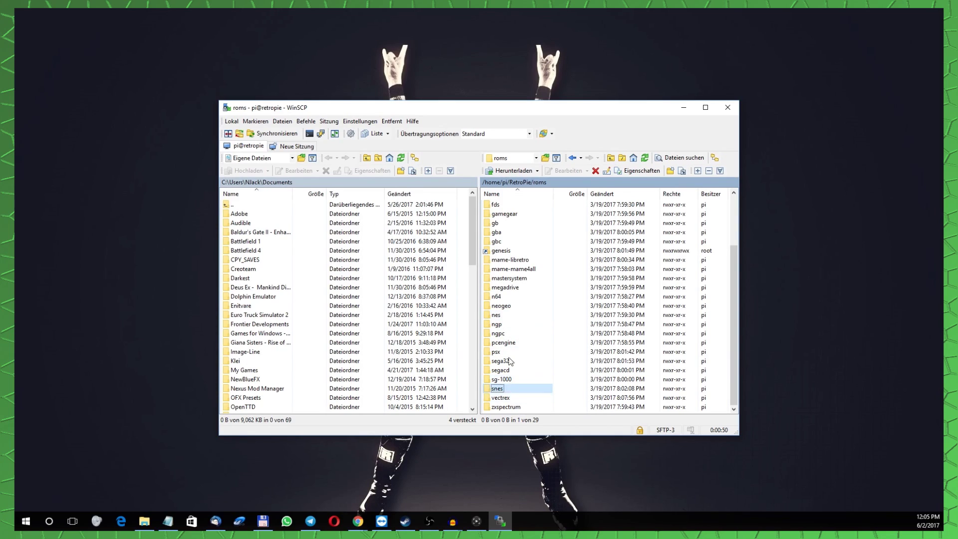
pyautogui.scroll(1, 517, 339)
pyautogui.click(516, 288)
pyautogui.press('Up')
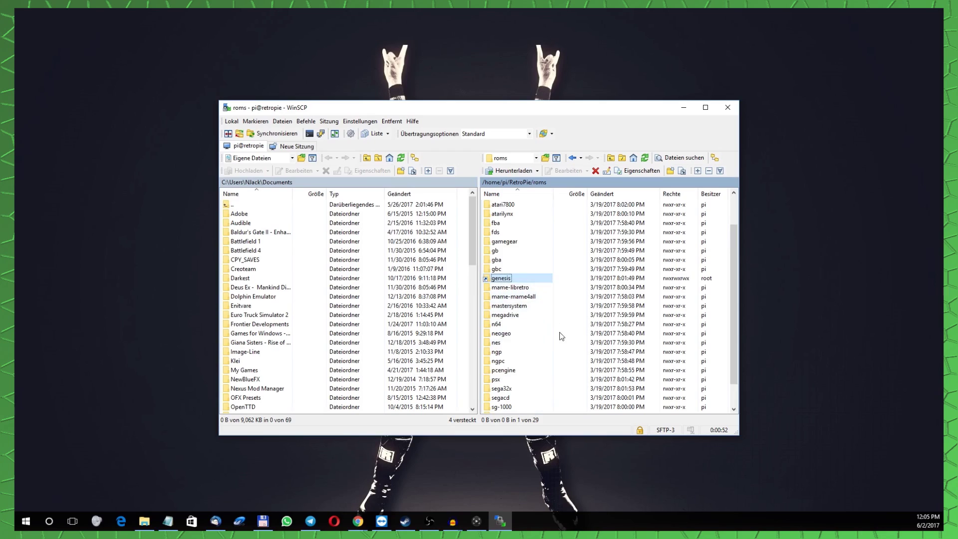
pyautogui.scroll(2, 561, 334)
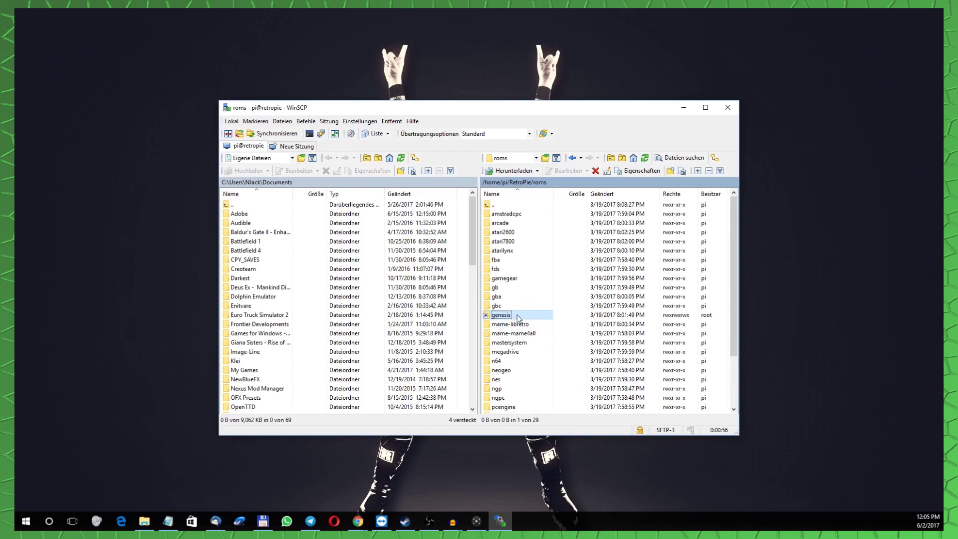
pyautogui.click(528, 343)
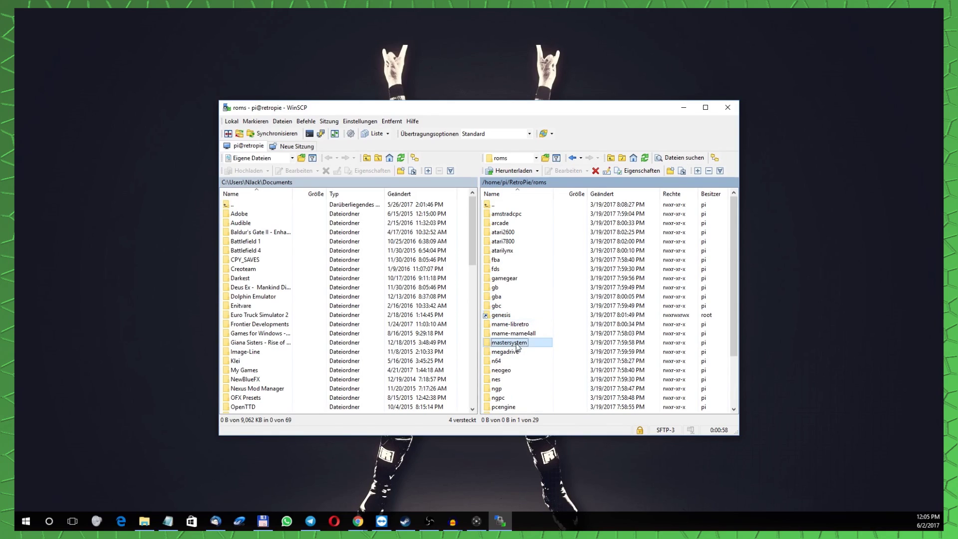
pyautogui.click(517, 352)
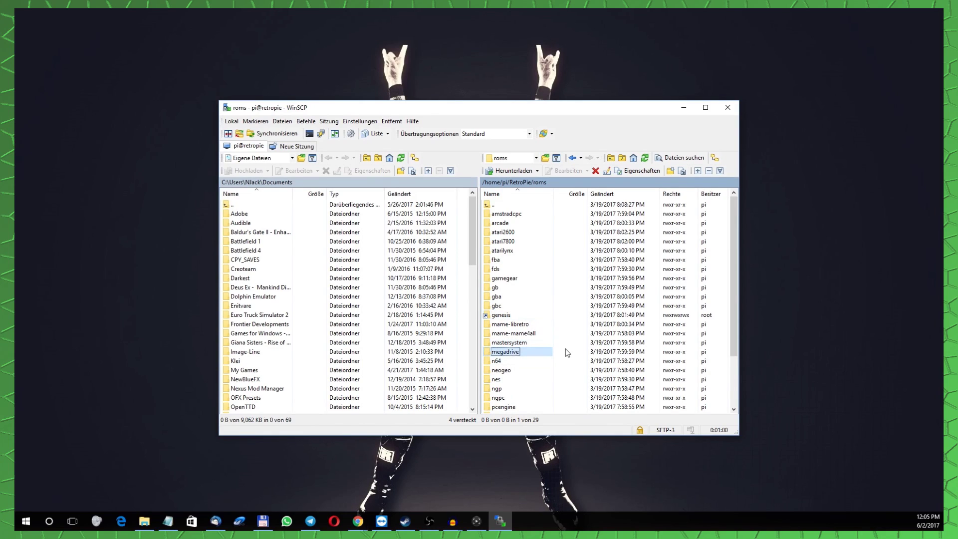
pyautogui.scroll(-3, 559, 349)
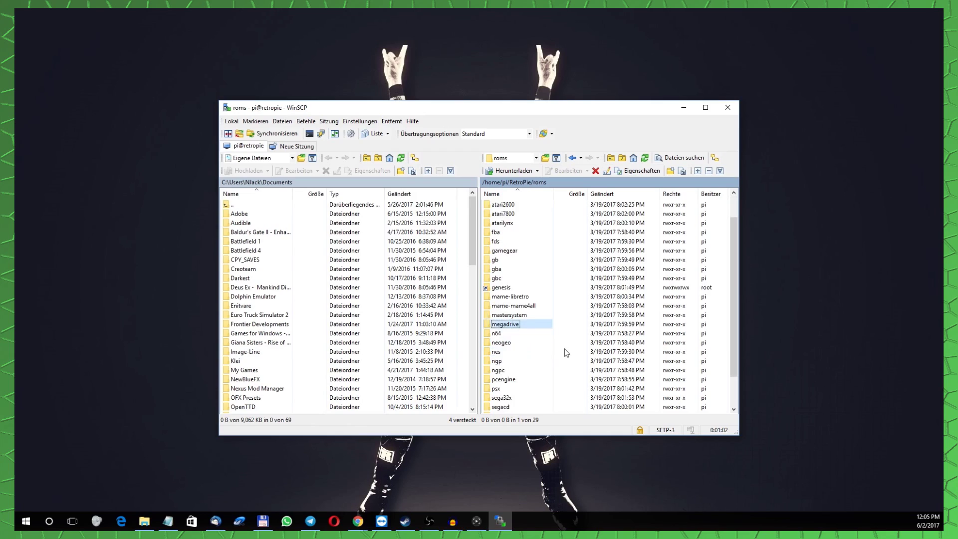
pyautogui.click(499, 297)
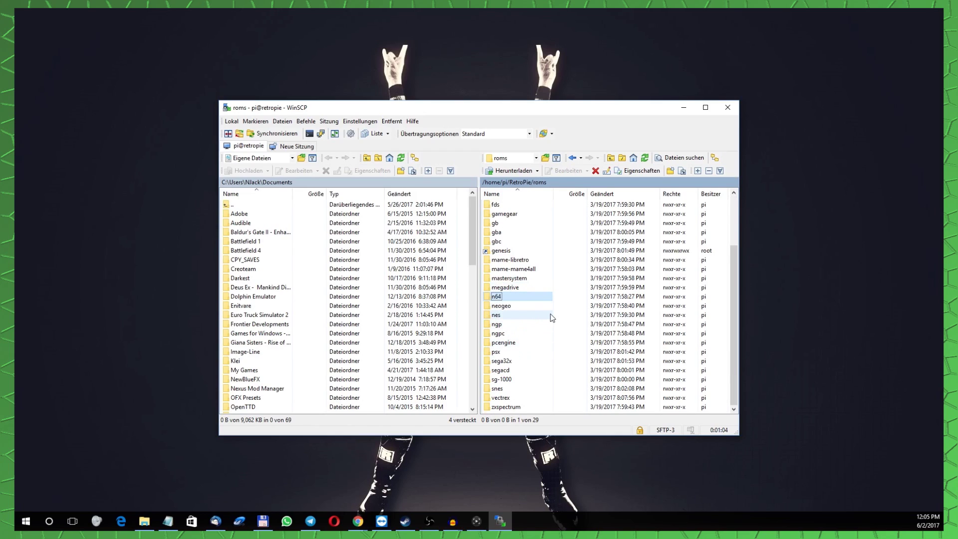
pyautogui.click(530, 306)
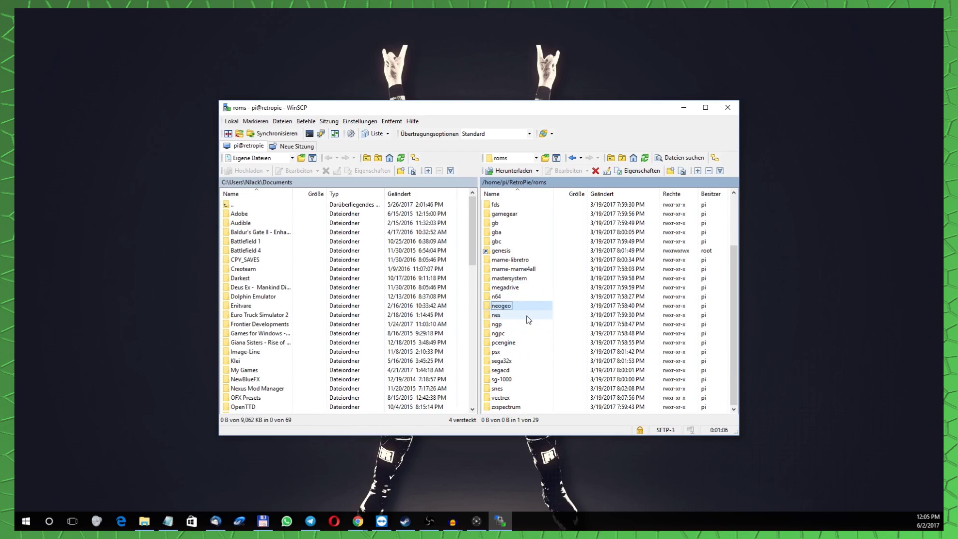
pyautogui.click(527, 315)
pyautogui.click(522, 324)
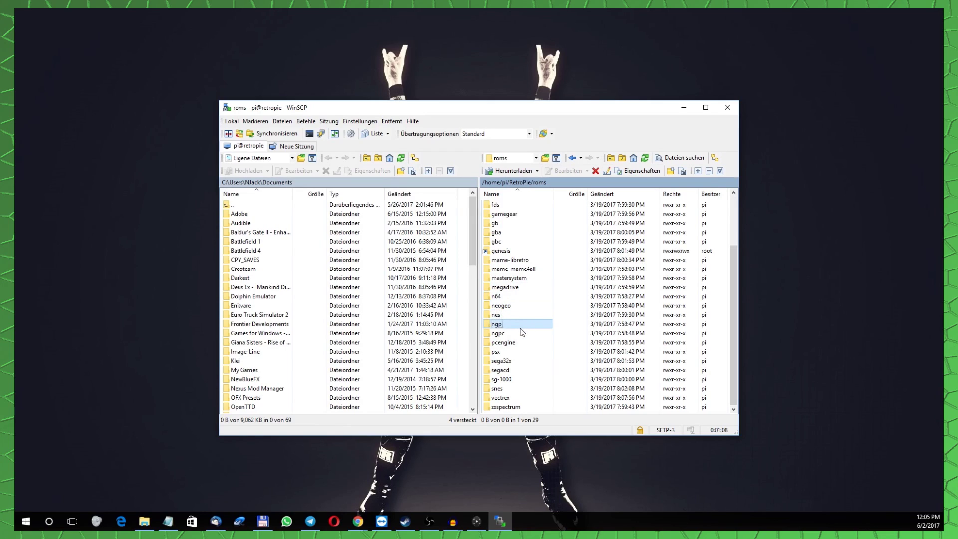
pyautogui.click(521, 334)
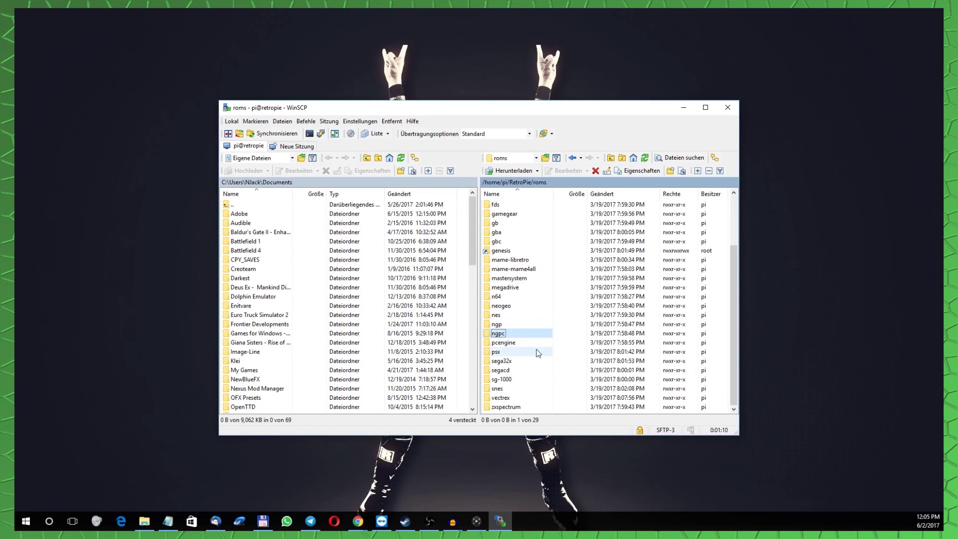
pyautogui.click(524, 343)
pyautogui.click(534, 353)
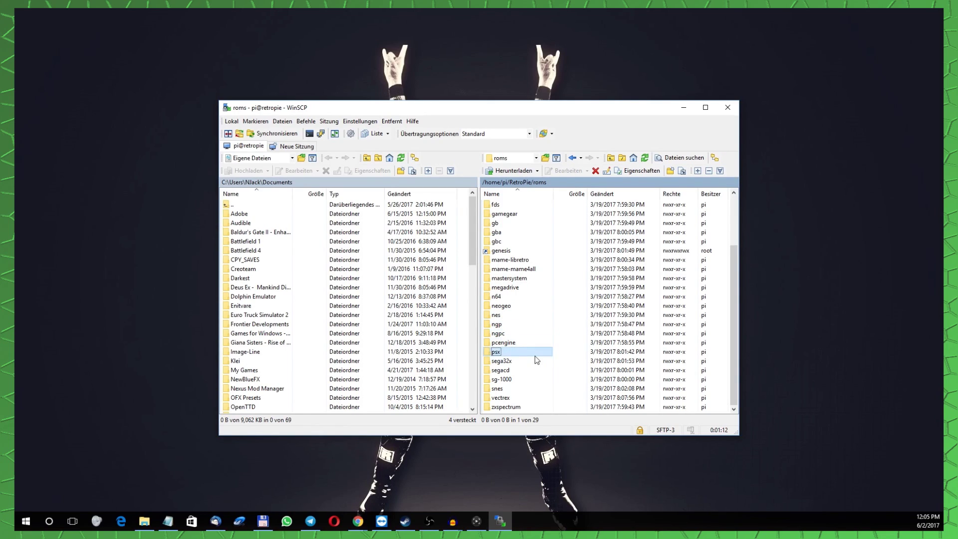
pyautogui.click(533, 361)
pyautogui.click(521, 370)
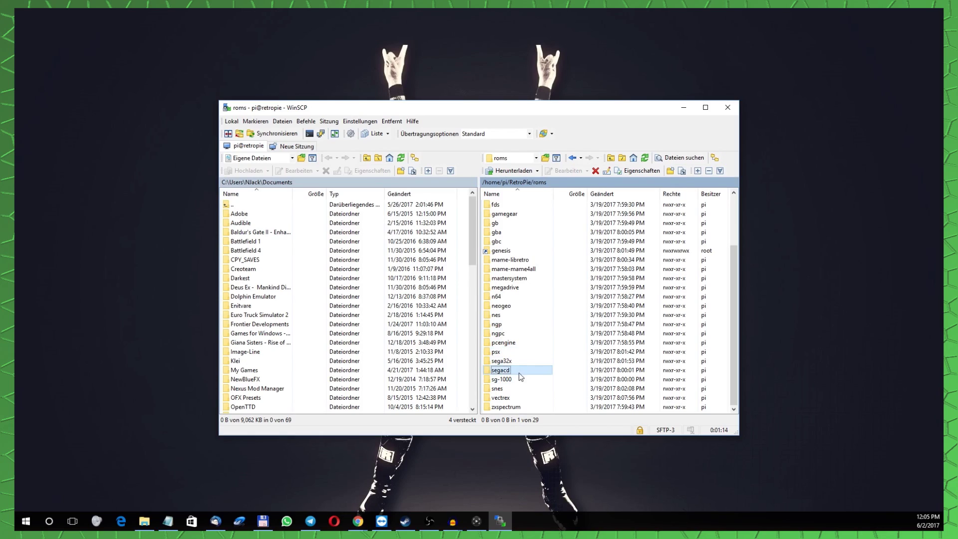
pyautogui.click(521, 379)
pyautogui.click(526, 391)
pyautogui.click(528, 389)
pyautogui.click(533, 398)
pyautogui.scroll(3, 535, 400)
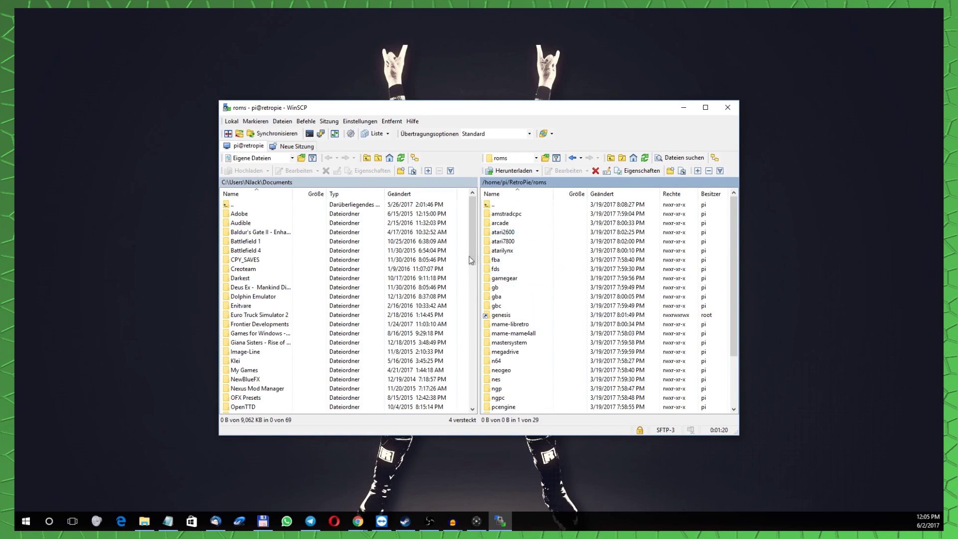
pyautogui.scroll(-3, 513, 305)
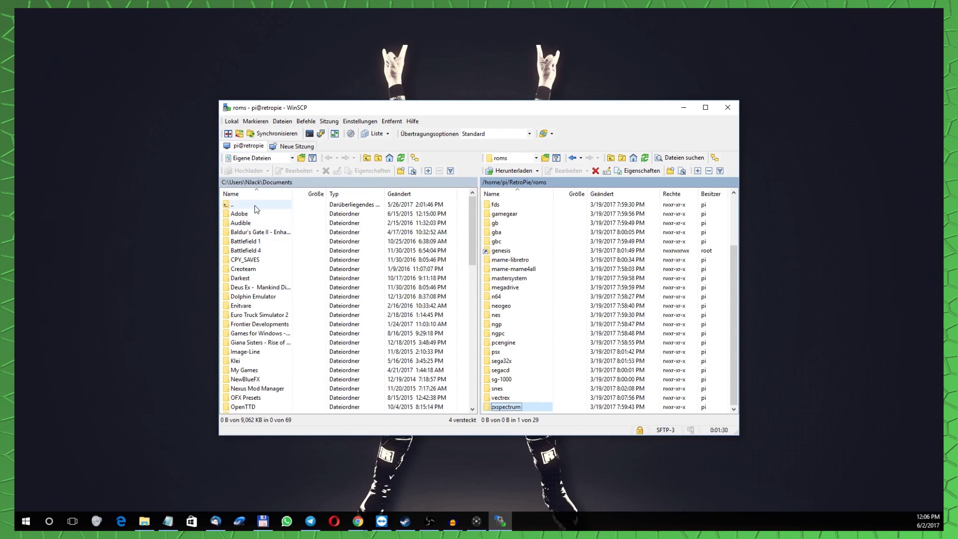
# Go up to C:\ and pick F:\Emuzone as the local folder from the drive browser.
pyautogui.doubleClick(239, 205)
pyautogui.doubleClick(239, 205)
pyautogui.doubleClick(238, 205)
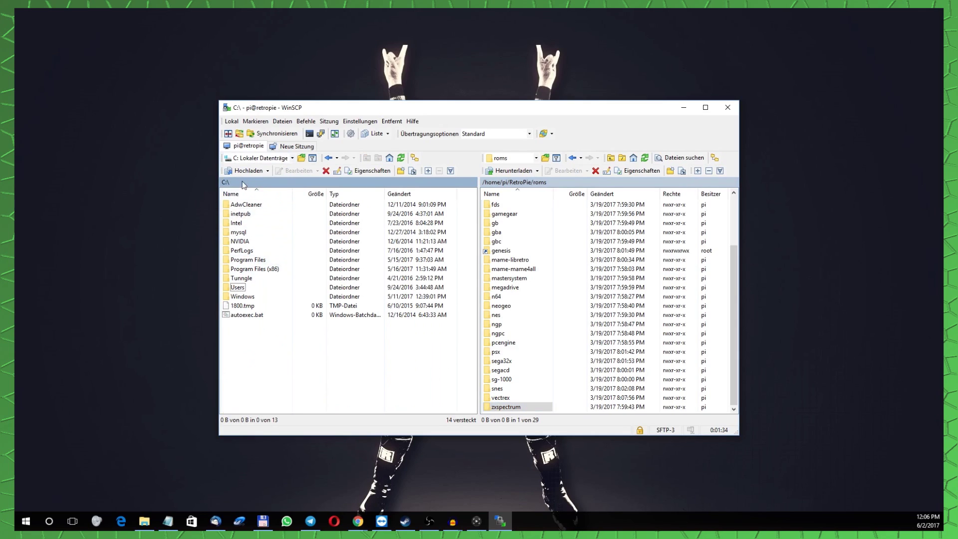
pyautogui.click(225, 182)
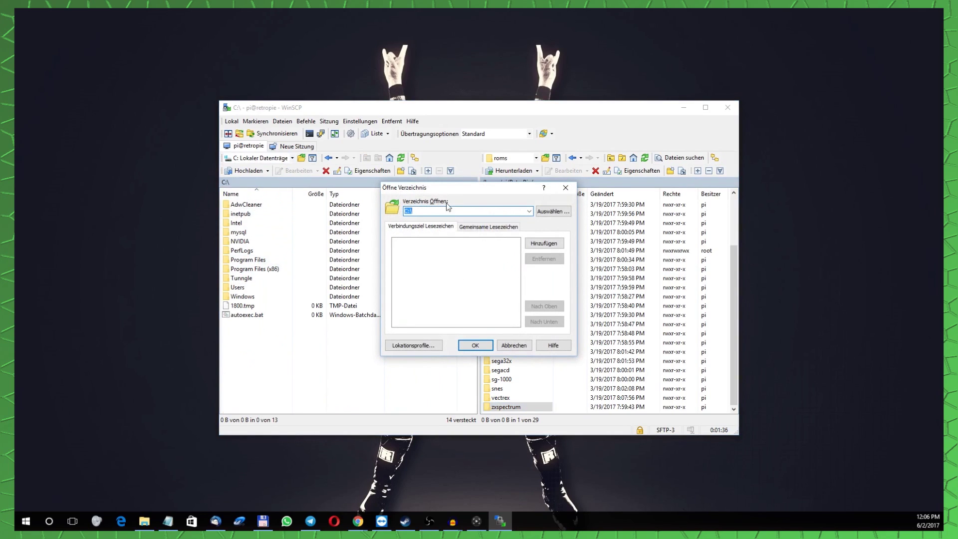
pyautogui.moveTo(383, 190); pyautogui.dragTo(245, 200)
pyautogui.click(416, 220)
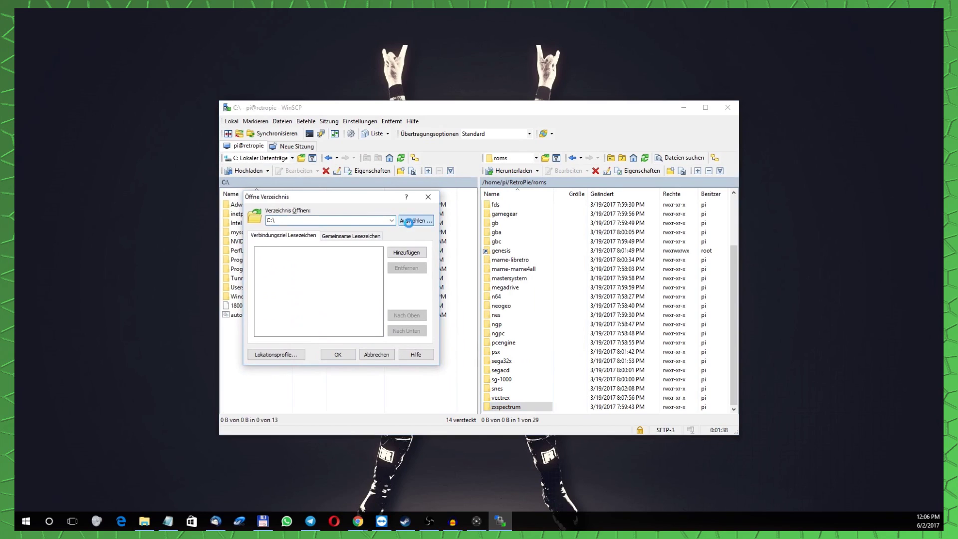
pyautogui.scroll(-3, 474, 306)
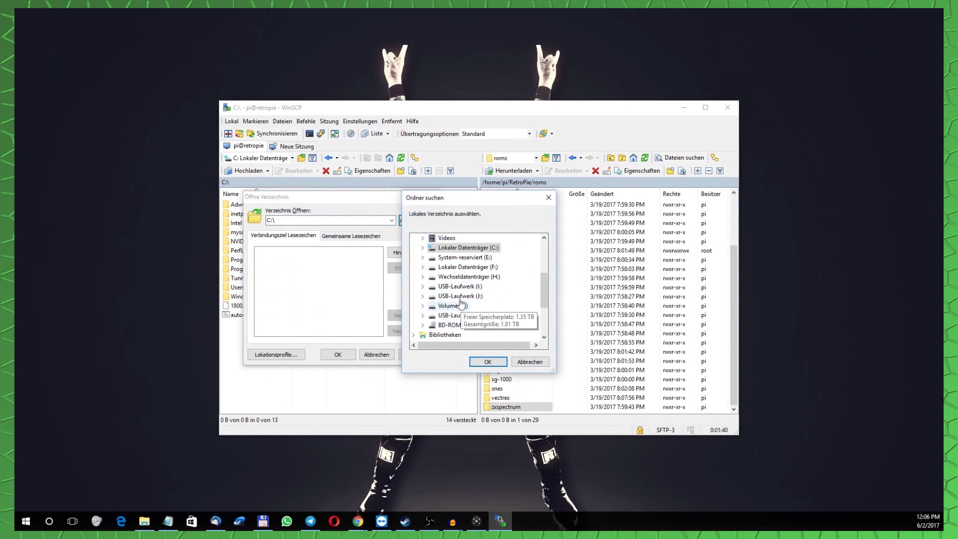
pyautogui.click(466, 267)
pyautogui.click(468, 270)
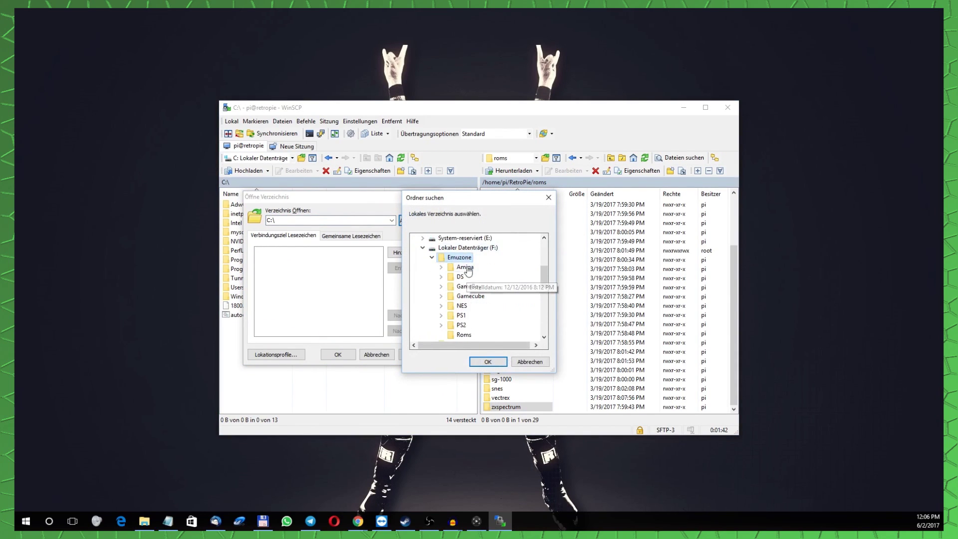
pyautogui.click(487, 361)
# Show F:\Emuzone in the local pane and open its NES\roms subfolder.
pyautogui.click(353, 353)
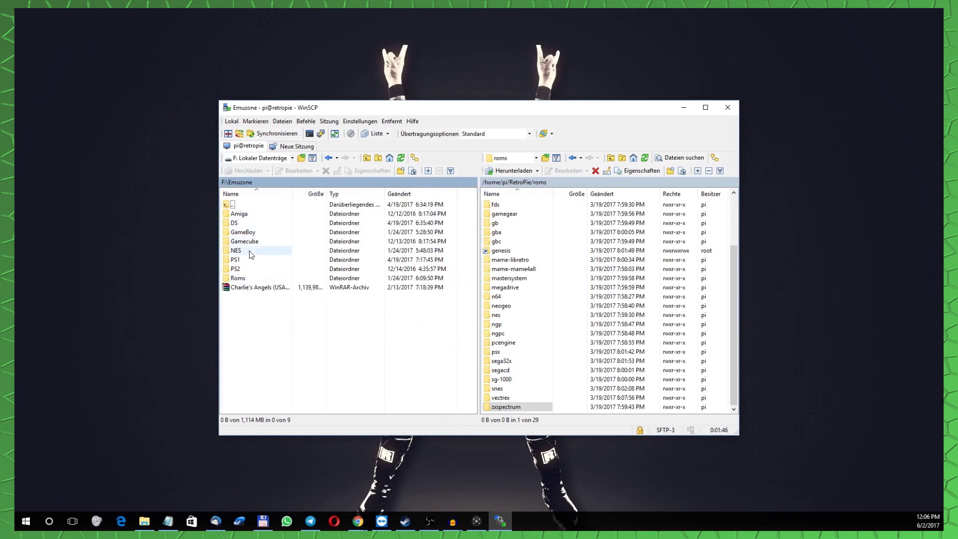
pyautogui.click(250, 251)
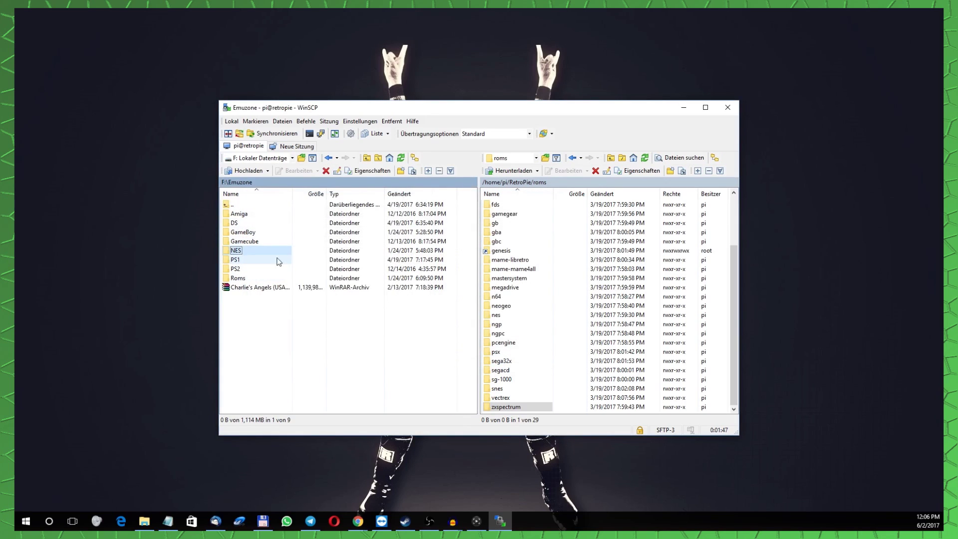
pyautogui.doubleClick(246, 251)
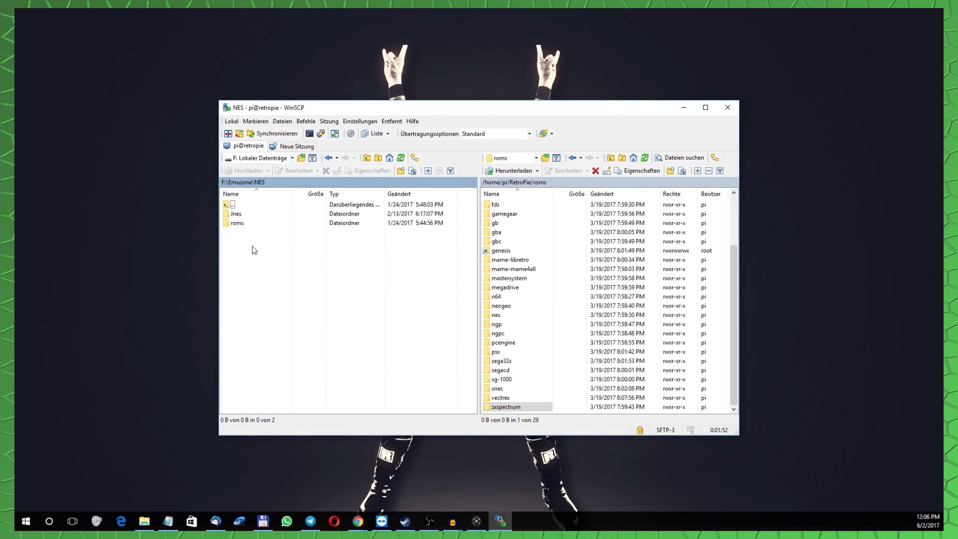
pyautogui.doubleClick(242, 223)
# Open the Pi's nes folder and upload the 256 KB Caveman Games ROM into it.
pyautogui.click(263, 216)
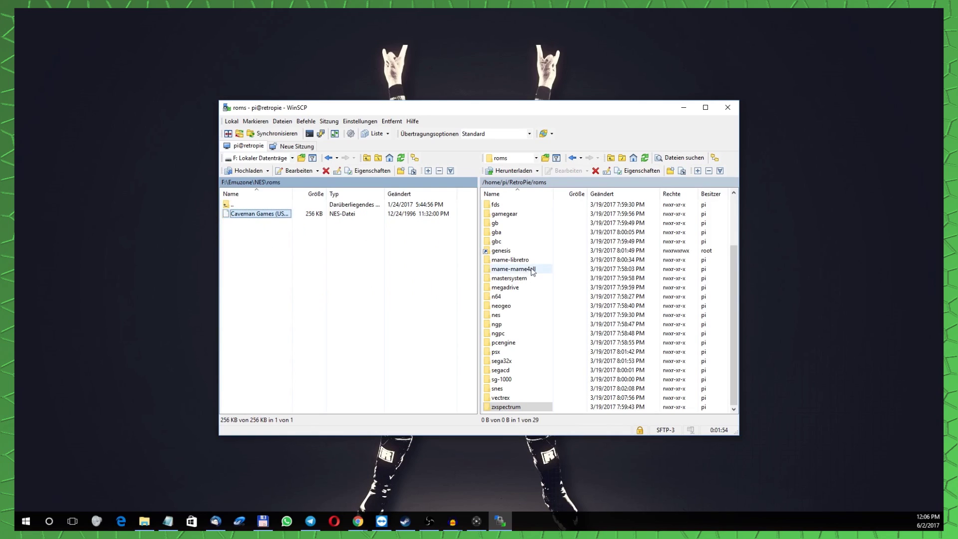
pyautogui.doubleClick(497, 315)
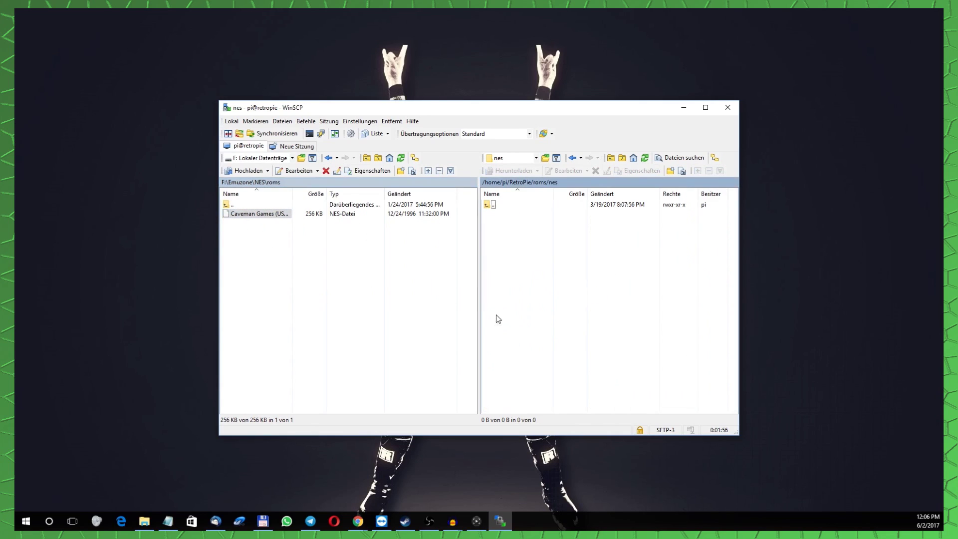
pyautogui.click(268, 216)
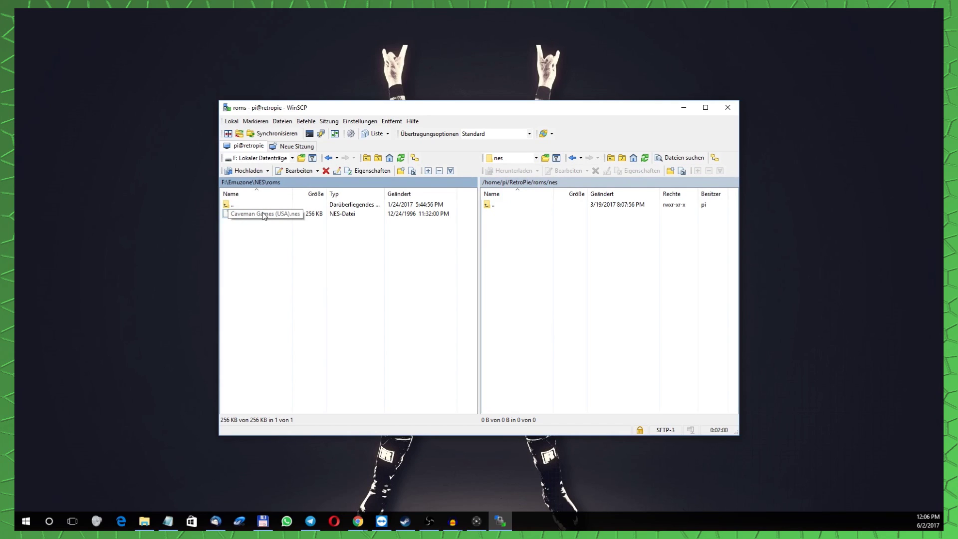
pyautogui.rightClick(264, 216)
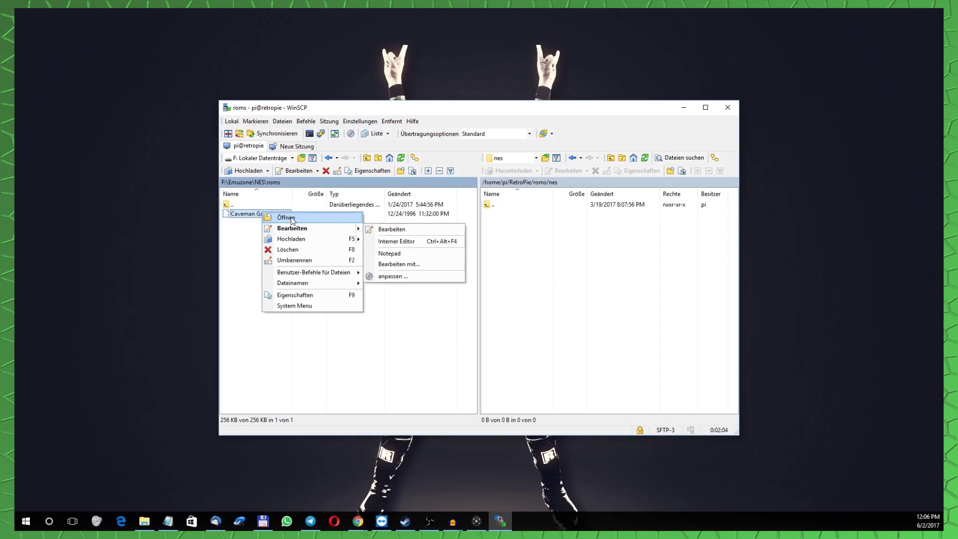
pyautogui.moveTo(286, 242)
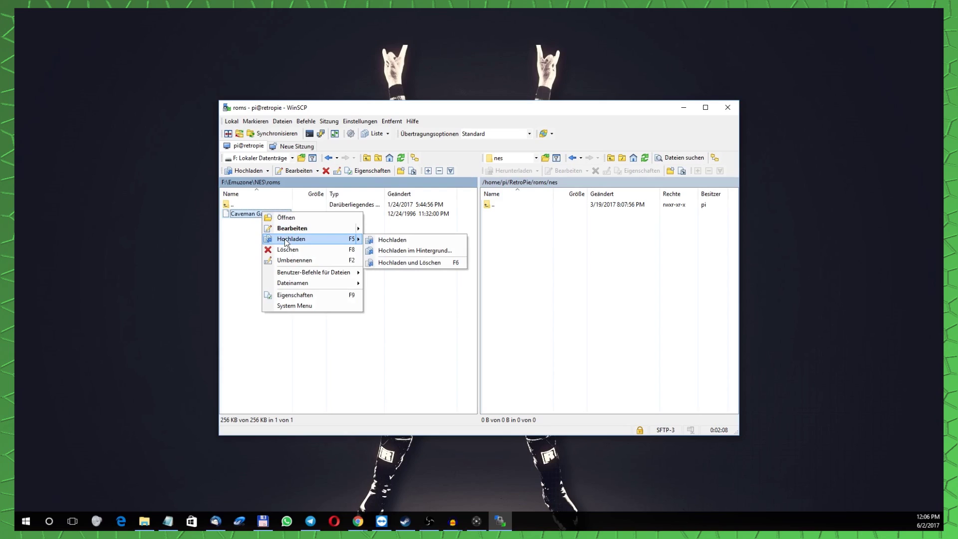
pyautogui.click(286, 242)
pyautogui.click(494, 299)
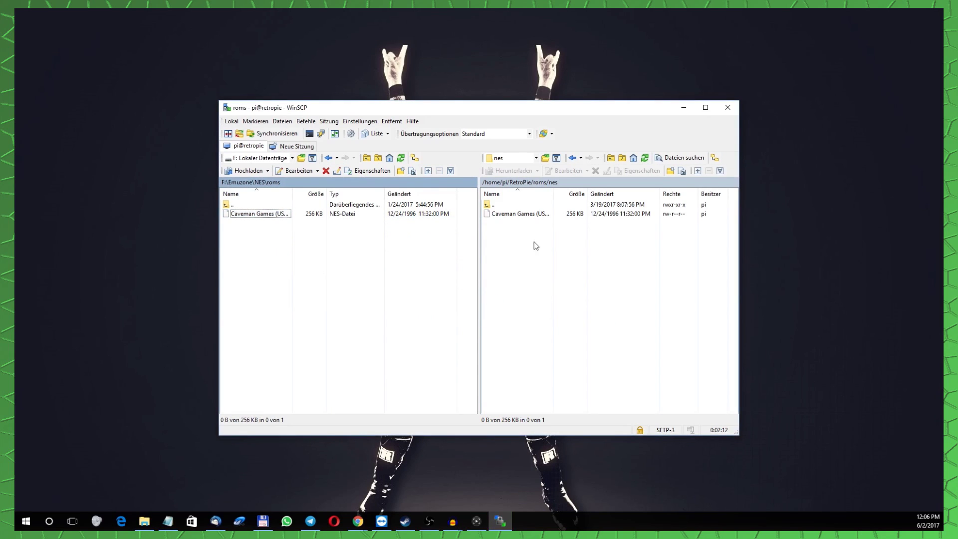
pyautogui.click(534, 243)
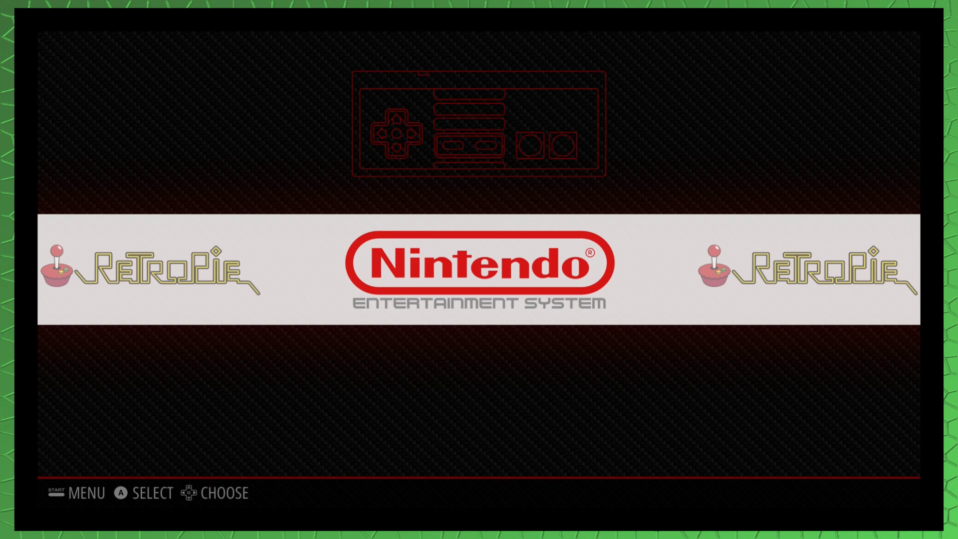
# Open the NES game list and launch Caveman Games (USA).
pyautogui.press('Return')
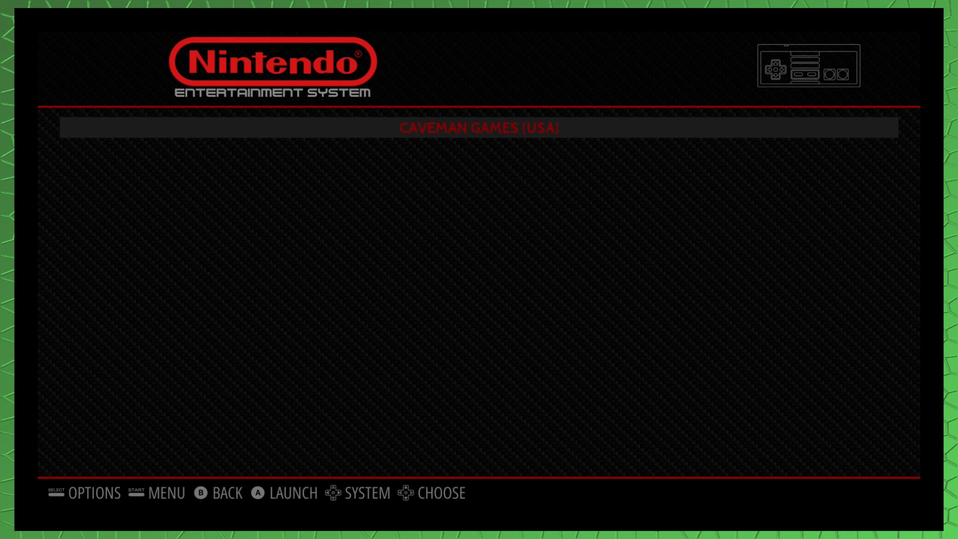
pyautogui.press('Return')
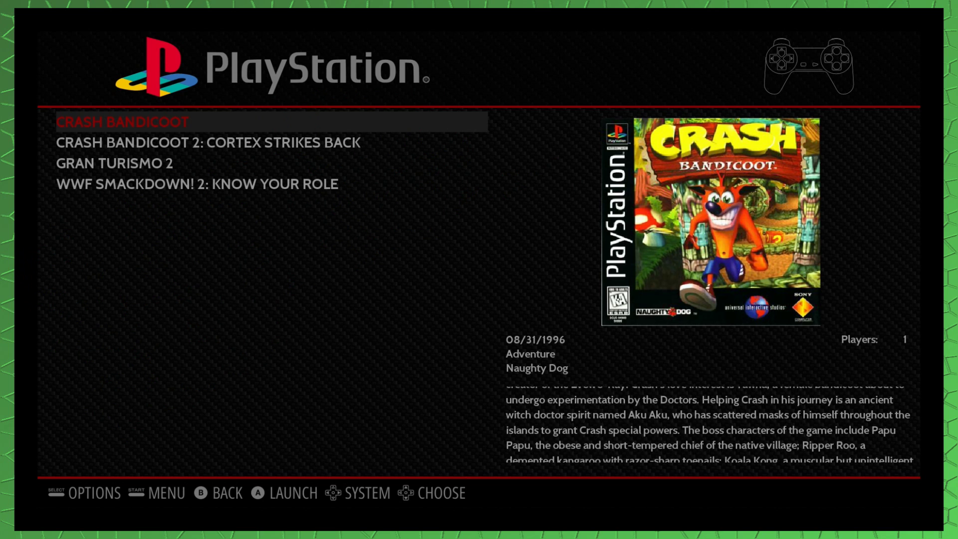
# Browse the PlayStation titles, open and close the main menu, then launch Gran Turismo 2.
pyautogui.press('Down')
pyautogui.press('Down')
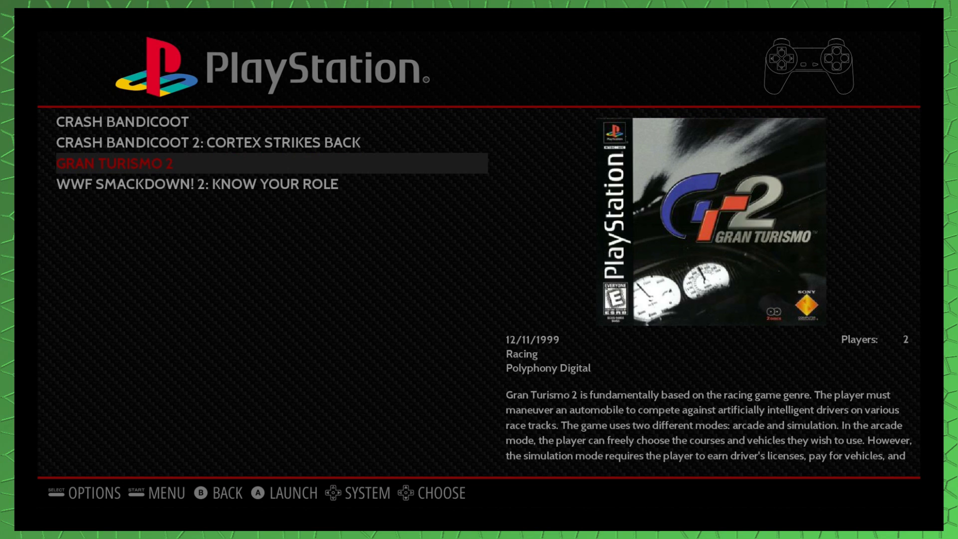
pyautogui.press('Return')
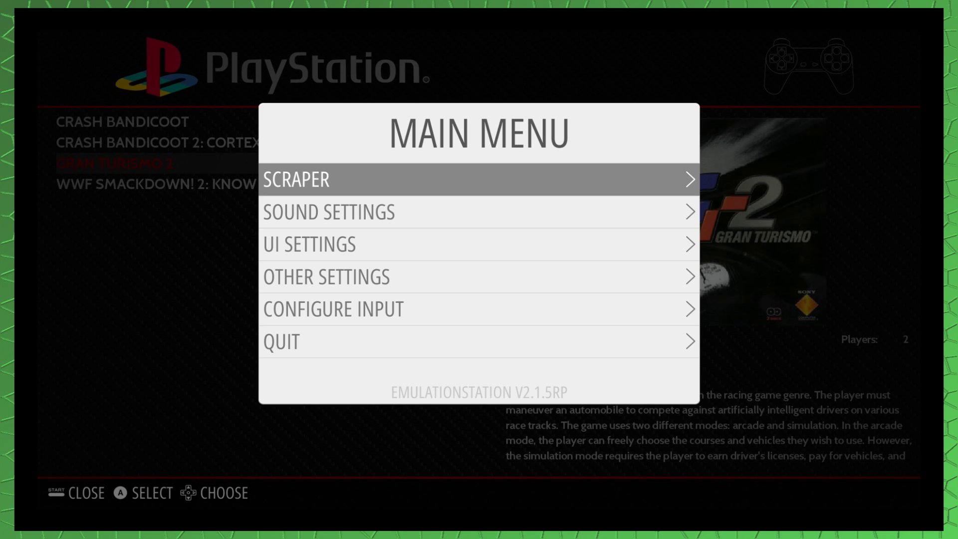
pyautogui.press('Return')
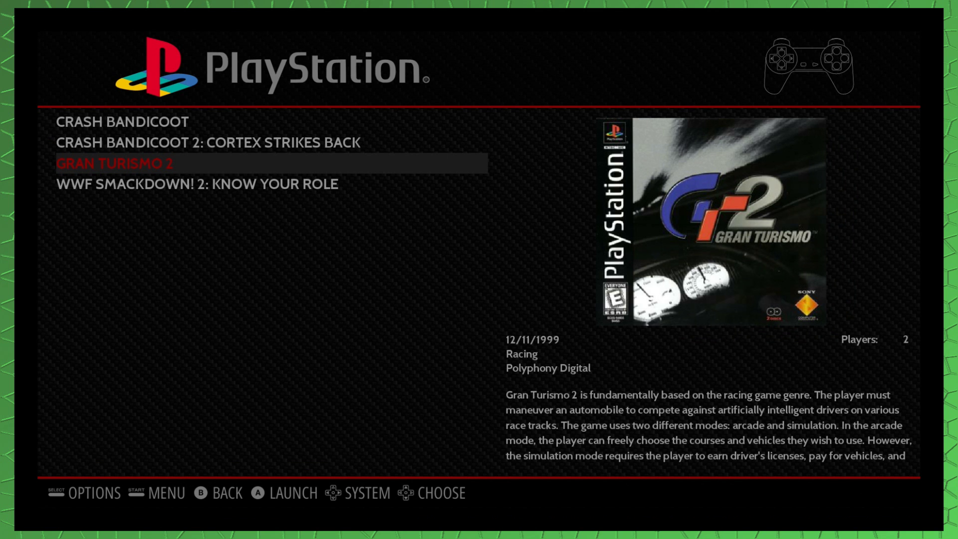
pyautogui.press('Down')
pyautogui.press('Up')
pyautogui.press('Up')
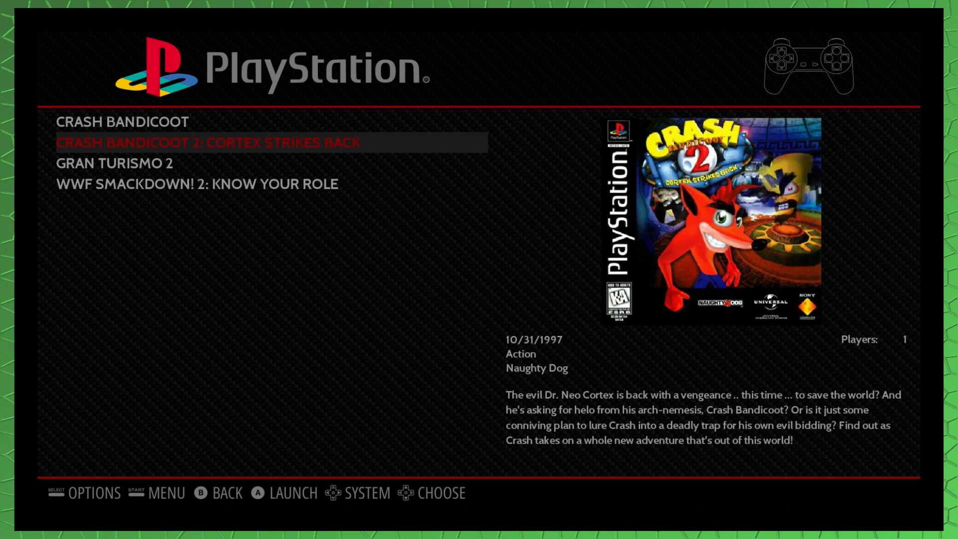
pyautogui.press('Up')
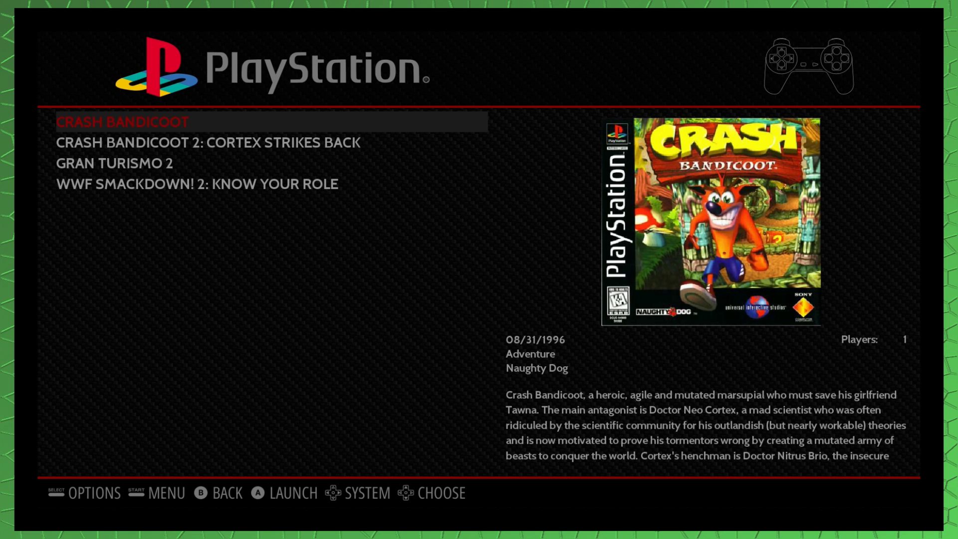
pyautogui.press('Down')
pyautogui.press('Down')
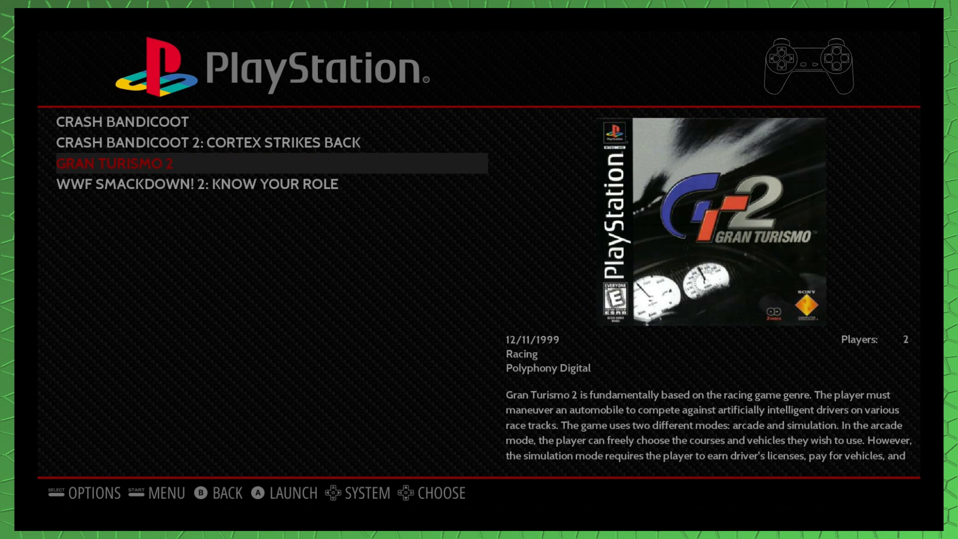
pyautogui.press('Return')
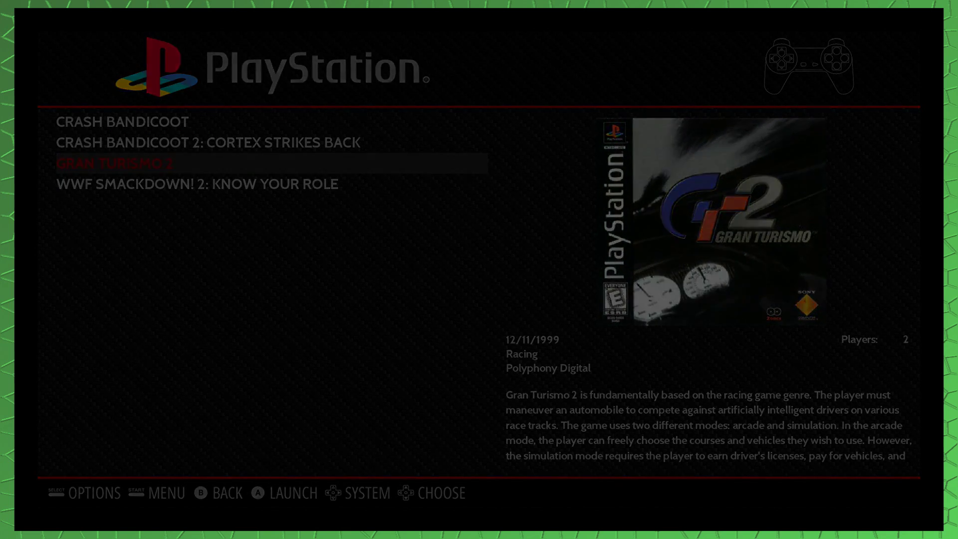